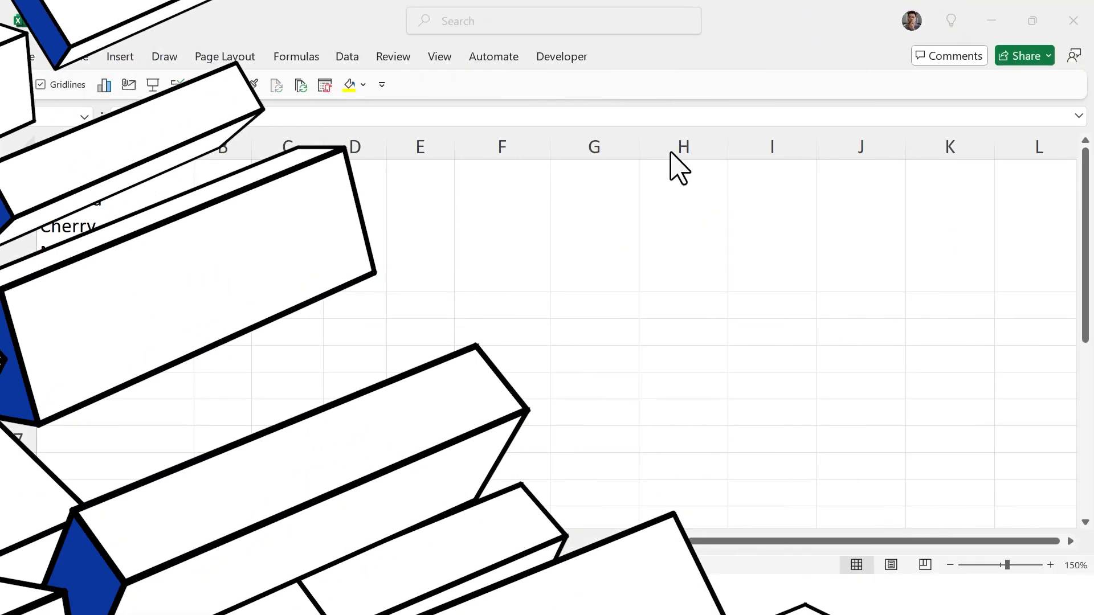
Start a TEXTSPLIT formula in B1 splitting A1 with CHAR(10) as the column delimiter.
left_click(222, 197)
type("=Text")
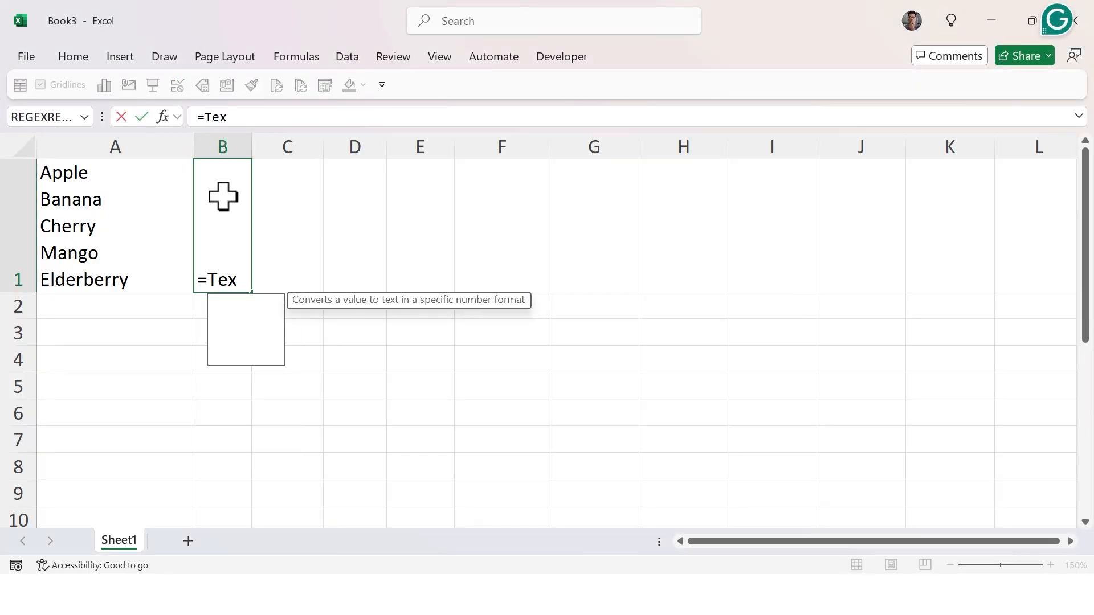
key("Down")
key("Down")
key("Down")
key("Down")
key("Tab")
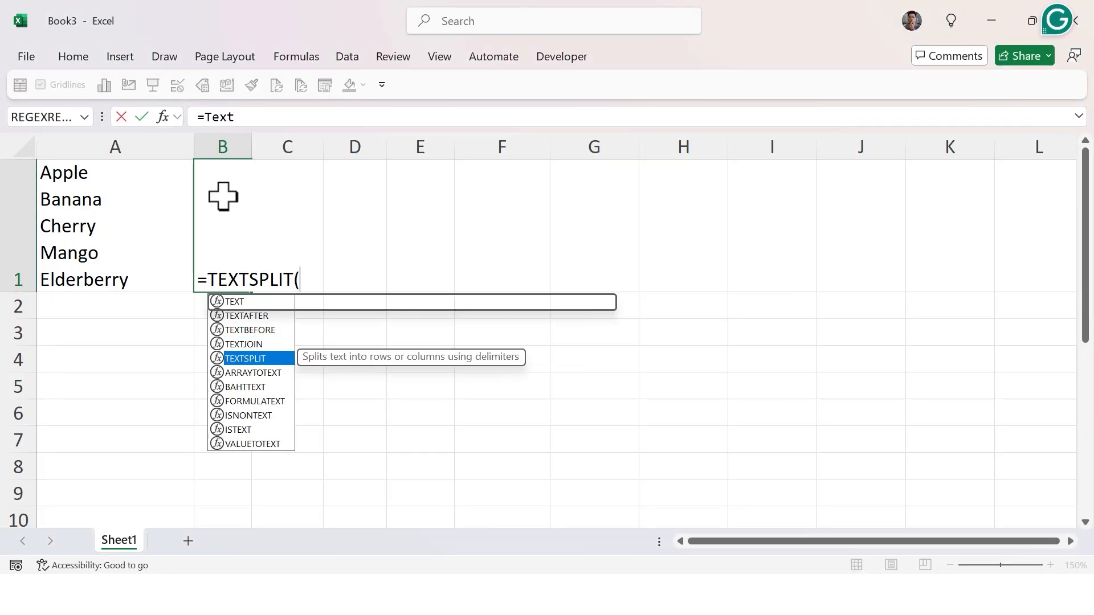
left_click(132, 220)
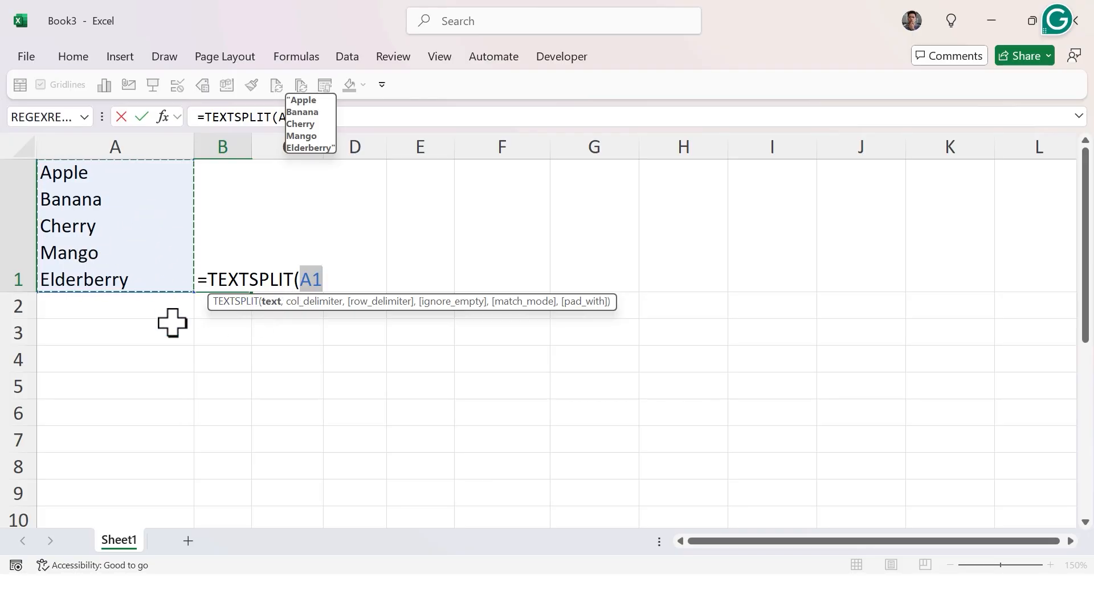
type(",")
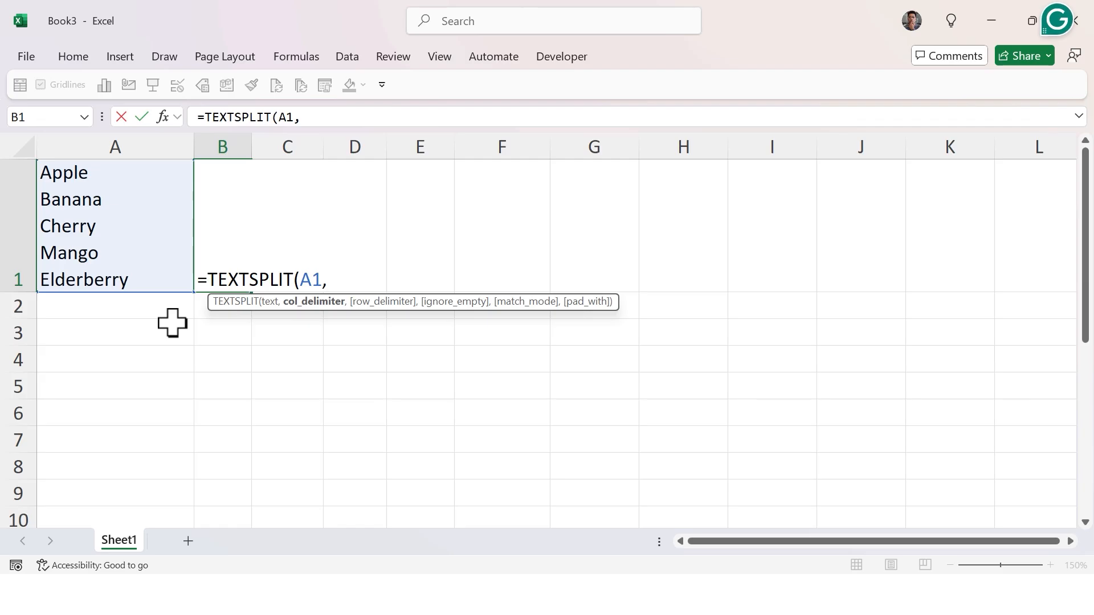
type("Cha")
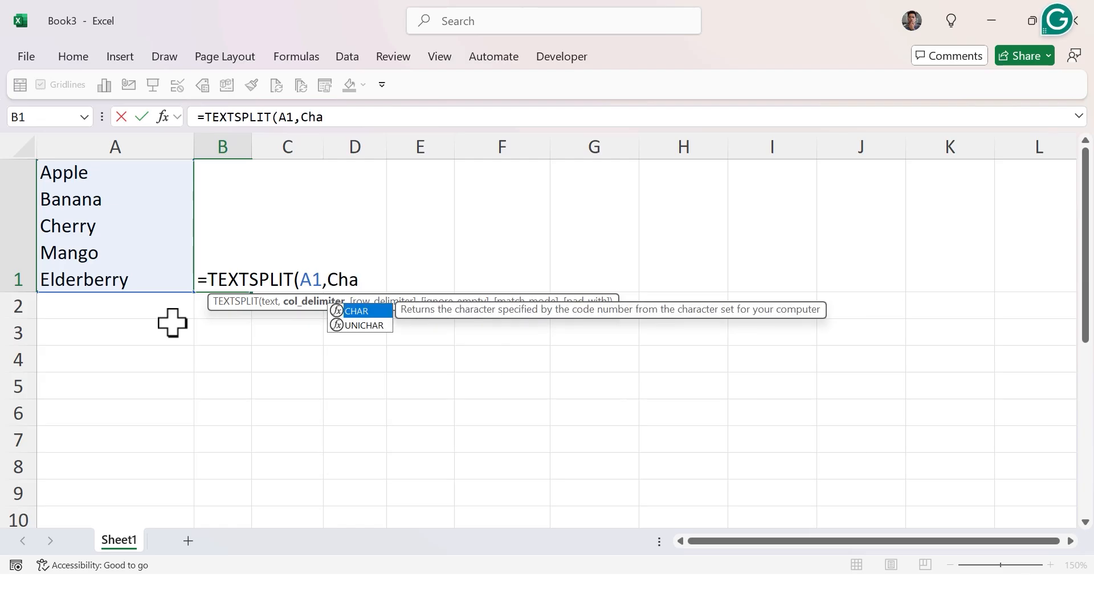
key("Tab")
type("10)")
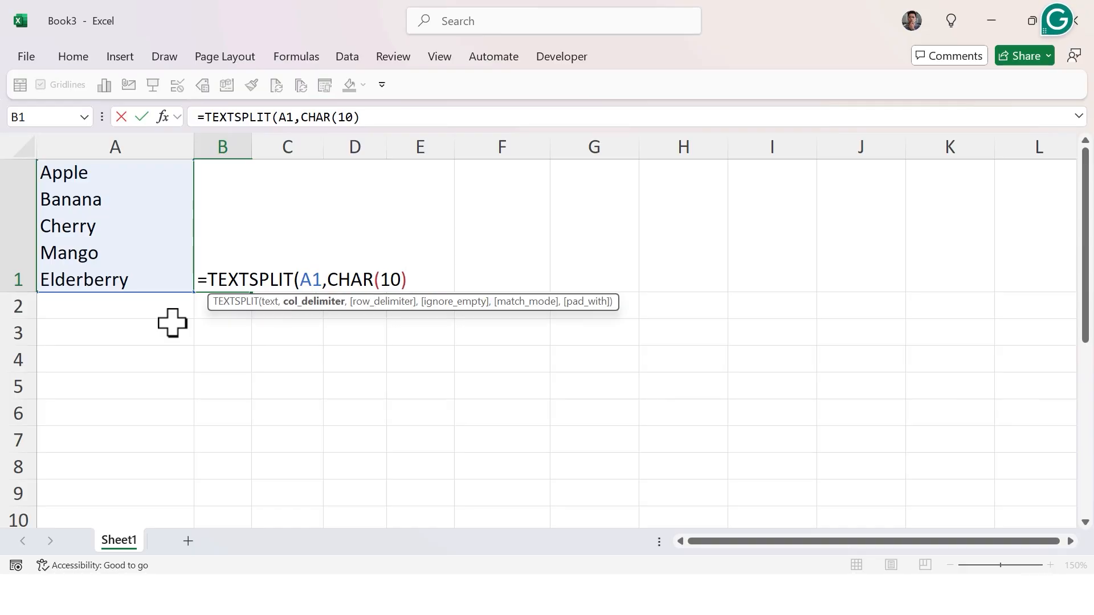
Set ignore_empty to TRUE and match mode to 1, then enter the TEXTSPLIT formula.
type(",,TRUE,")
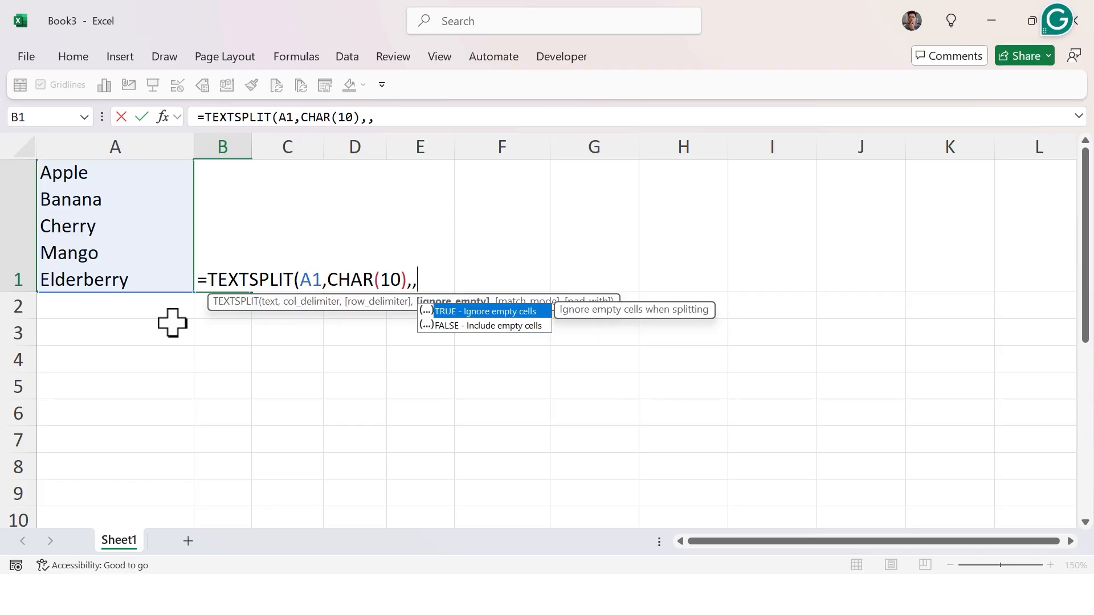
key("Tab")
type(",")
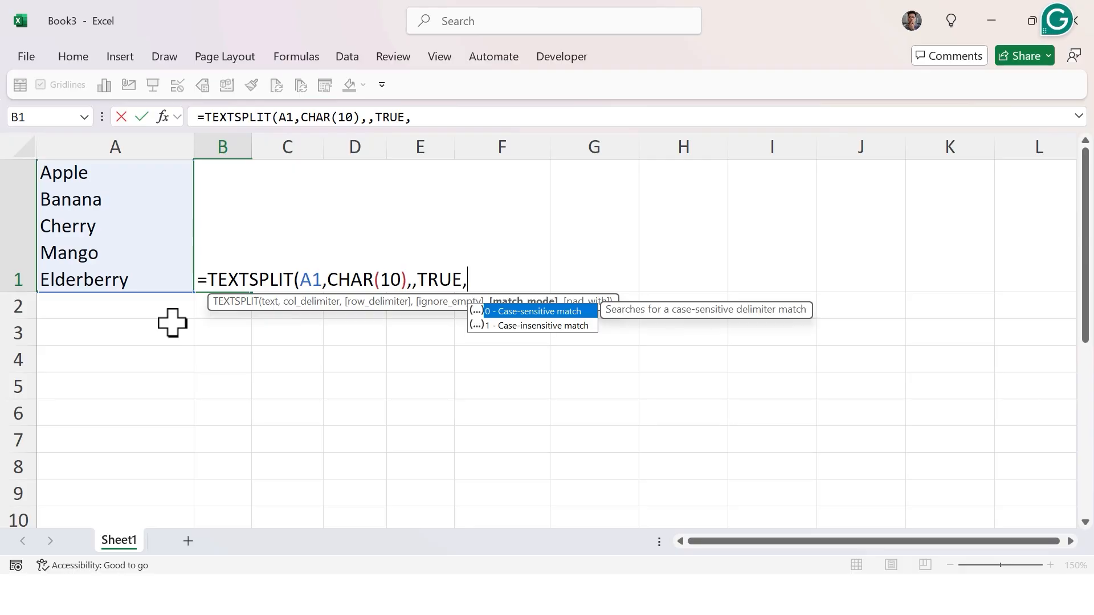
key("Down")
key("Tab")
type(",")
key("BackSpace")
type(")")
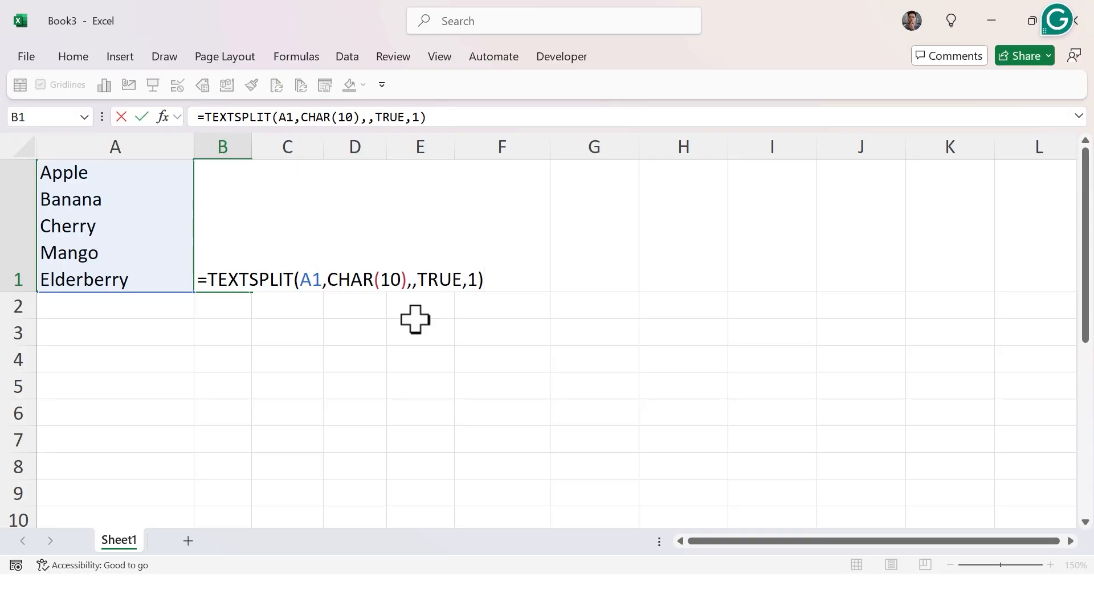
key("Return")
key("Up")
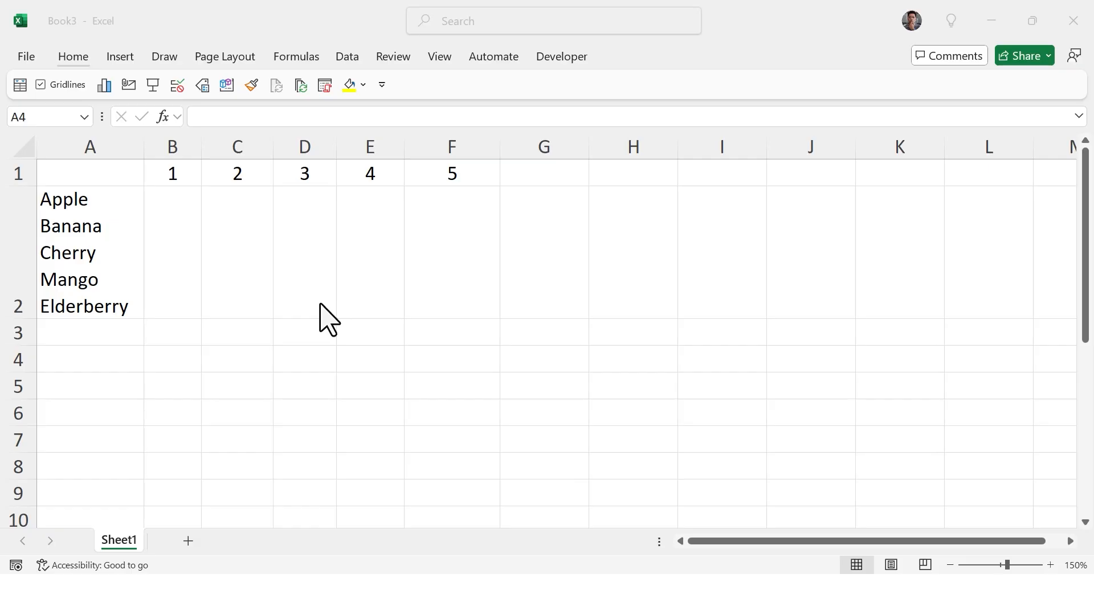
Start a SUBSTITUTE formula in A4 replacing CHAR(10) line breaks in A2.
left_click(112, 351)
type("=")
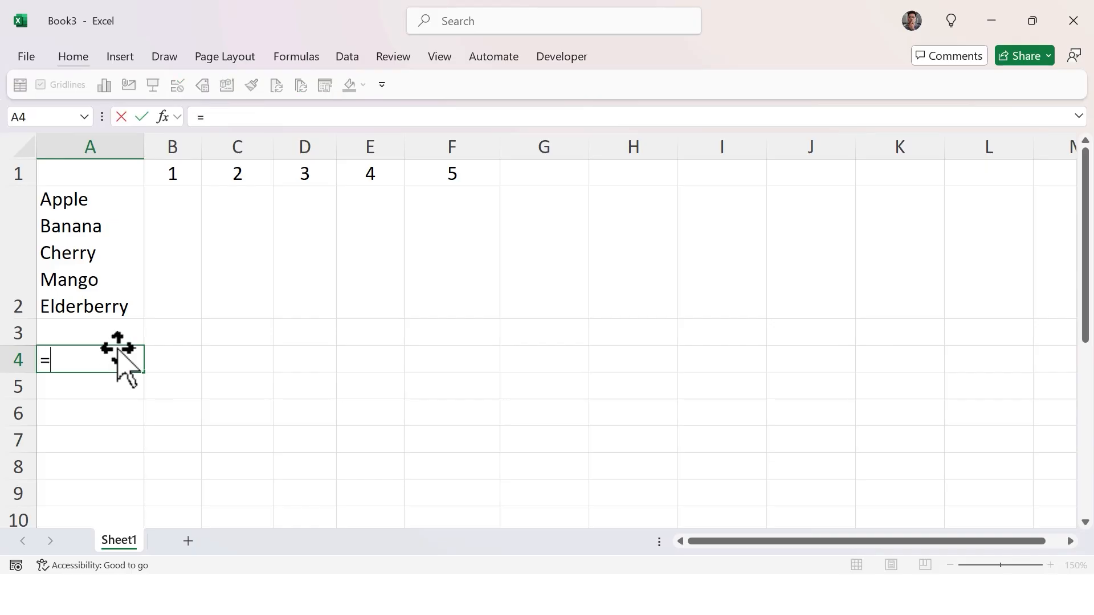
type("Sub")
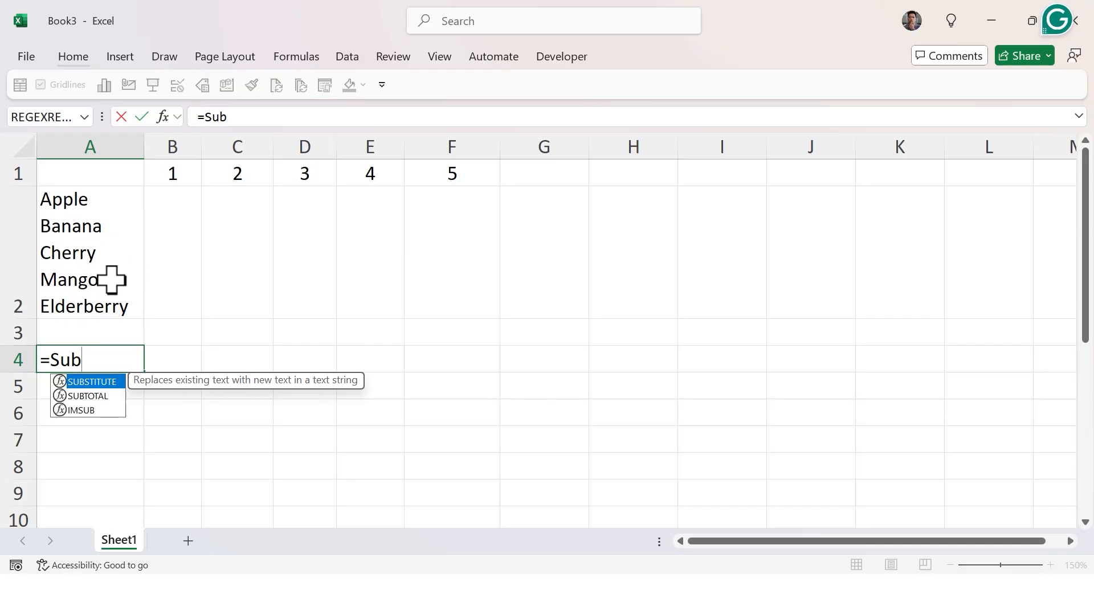
key("Tab")
key("Up")
key("Up")
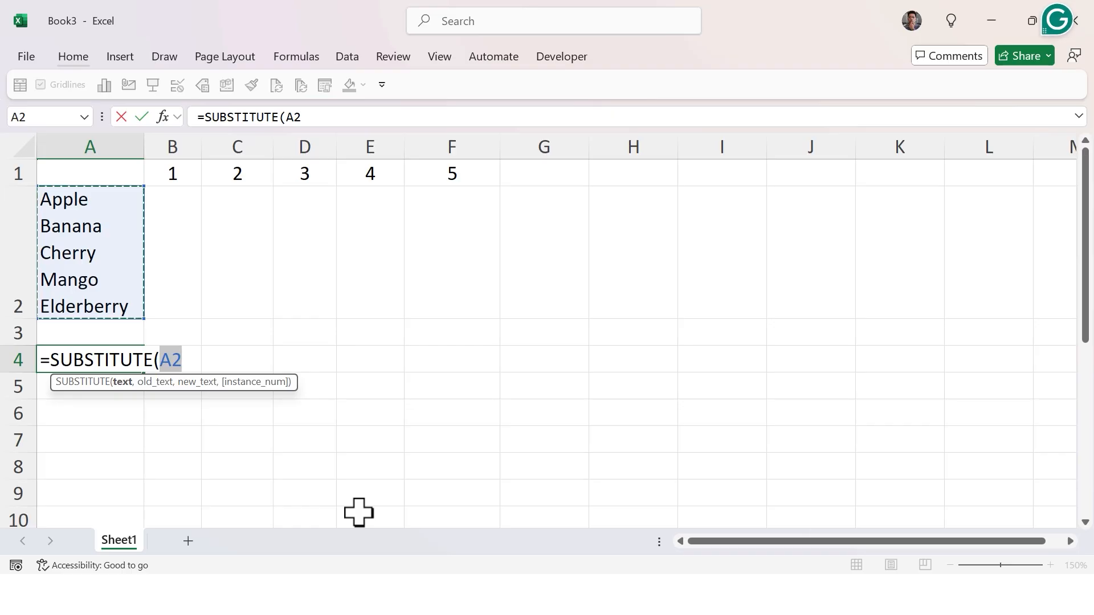
type(",")
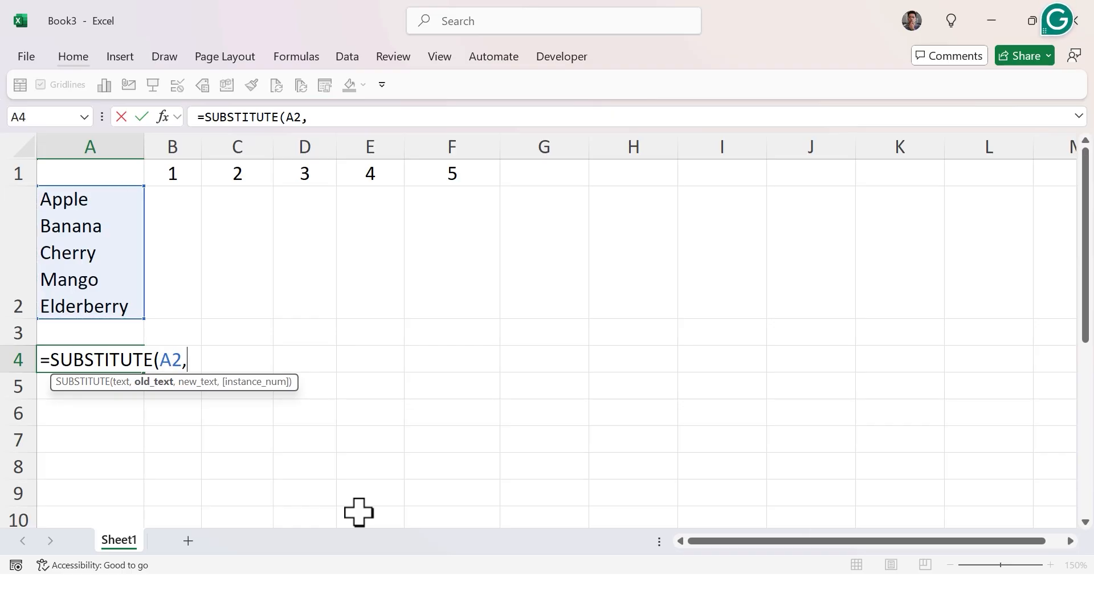
type("Char")
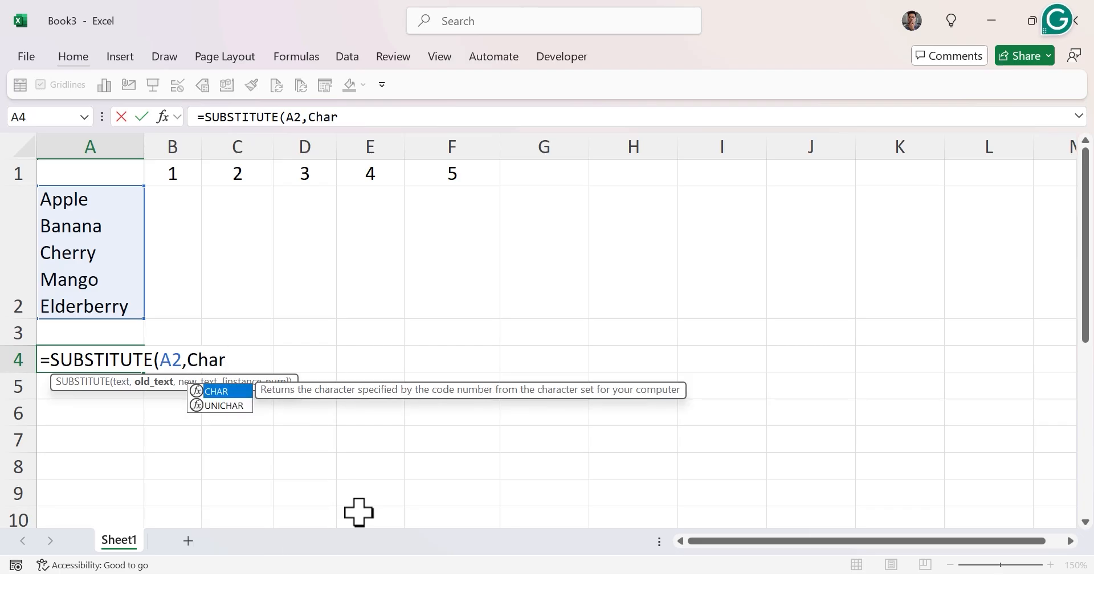
key("Tab")
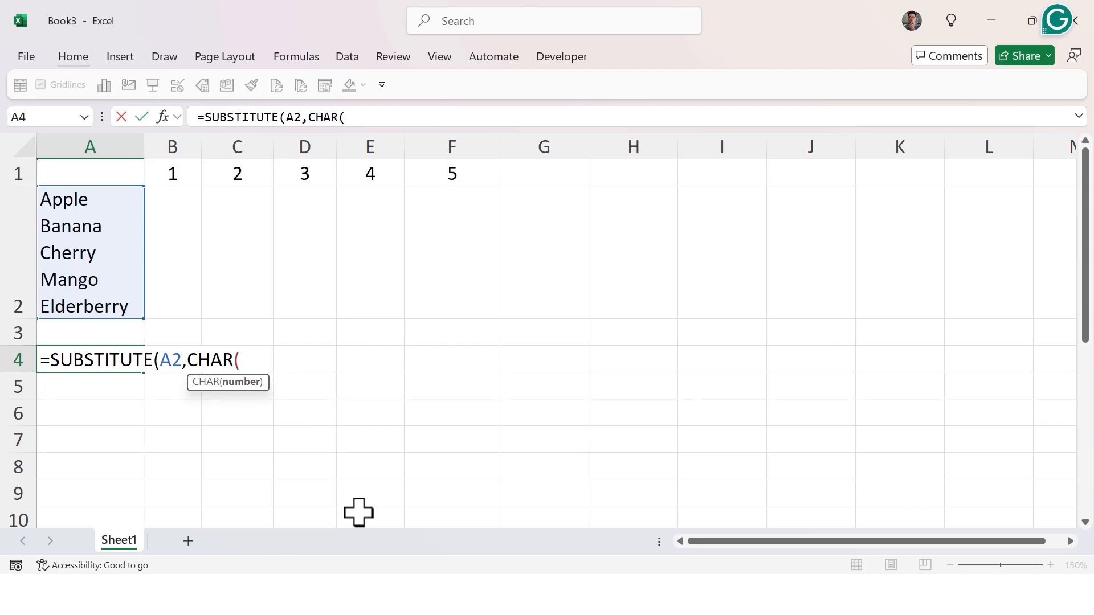
type("10)")
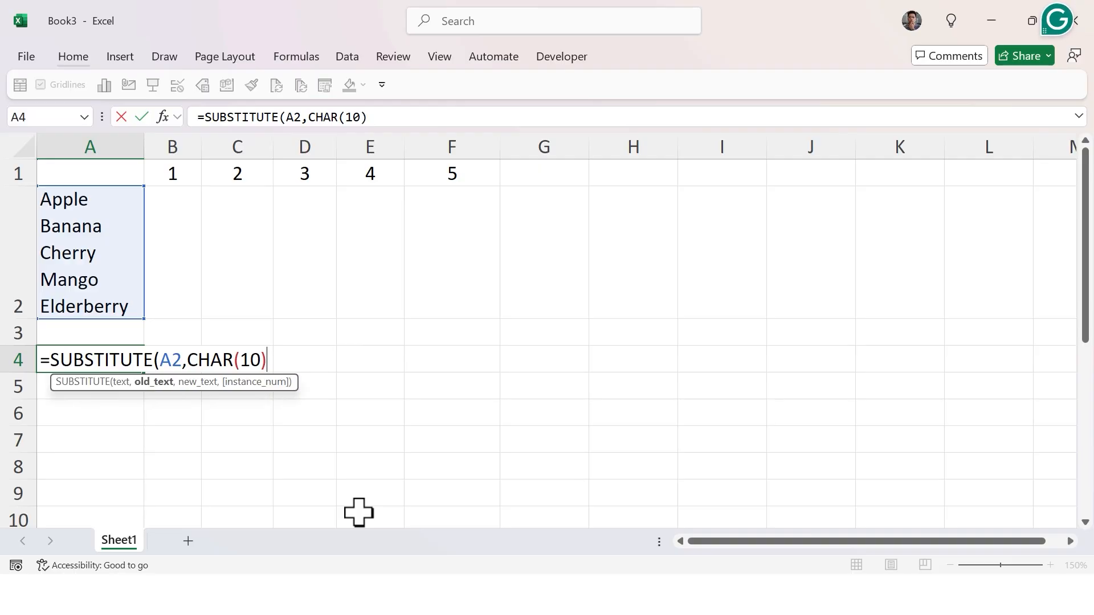
type(",")
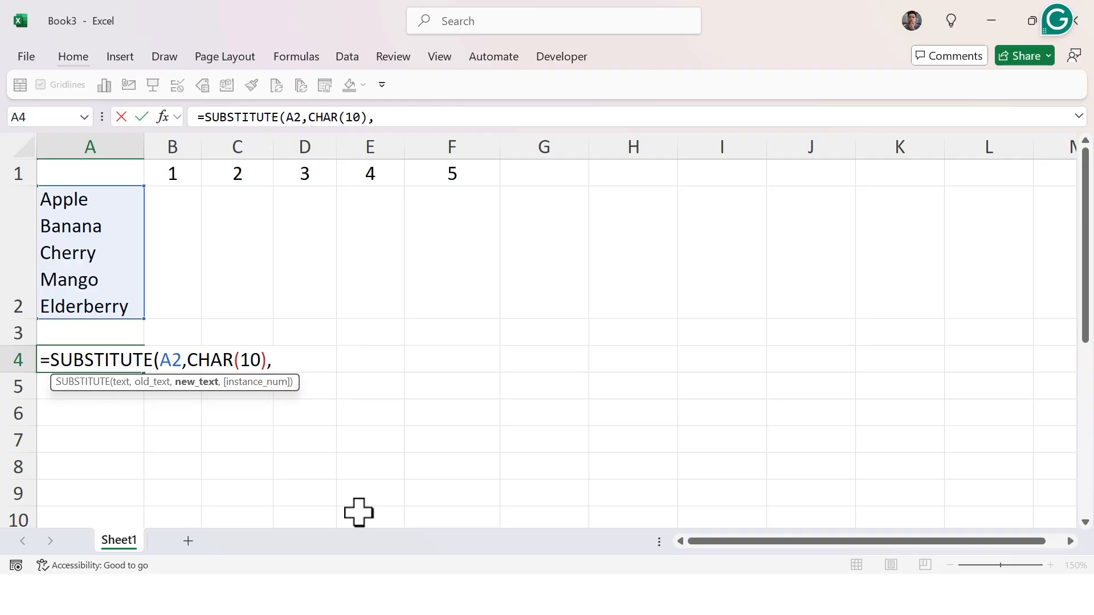
type("Re")
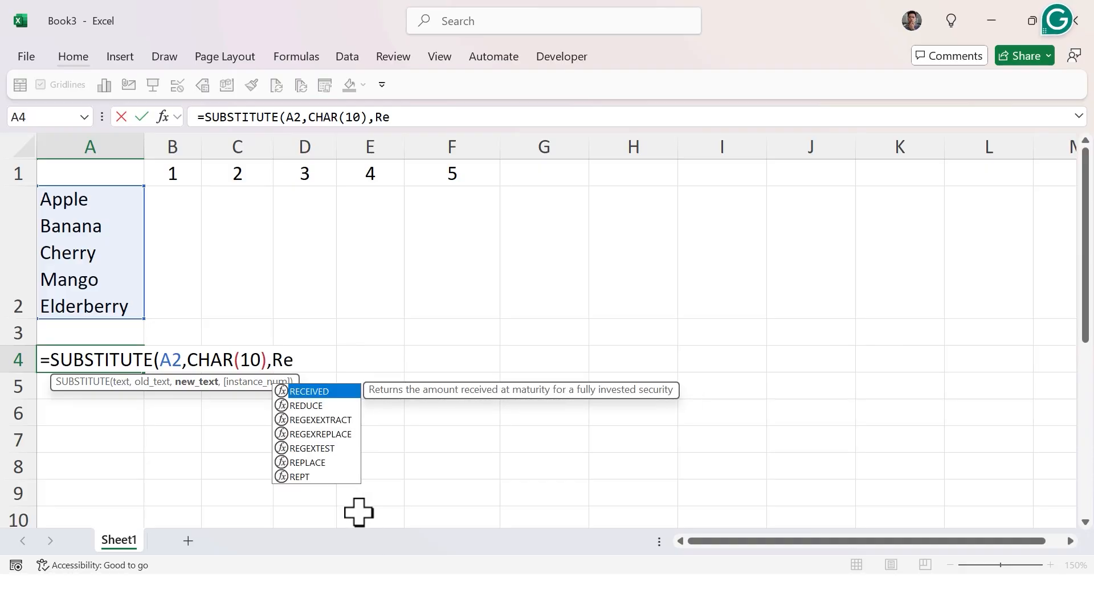
type("pt")
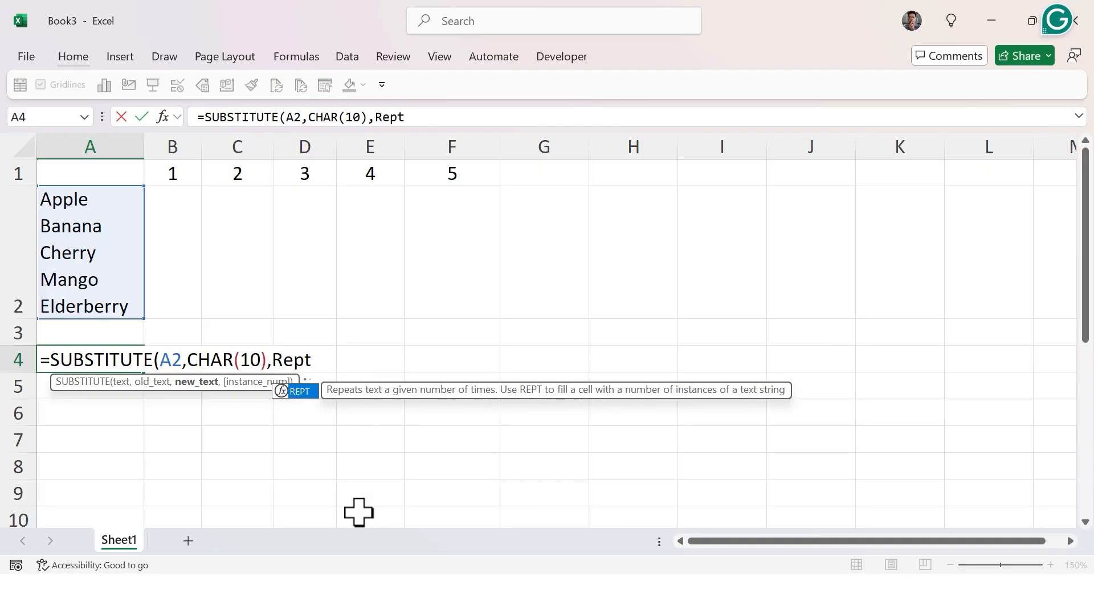
Use REPT(" ",LEN(A2)) as the replacement text, enter the formula and accept the suggested parenthesis correction.
key("Tab")
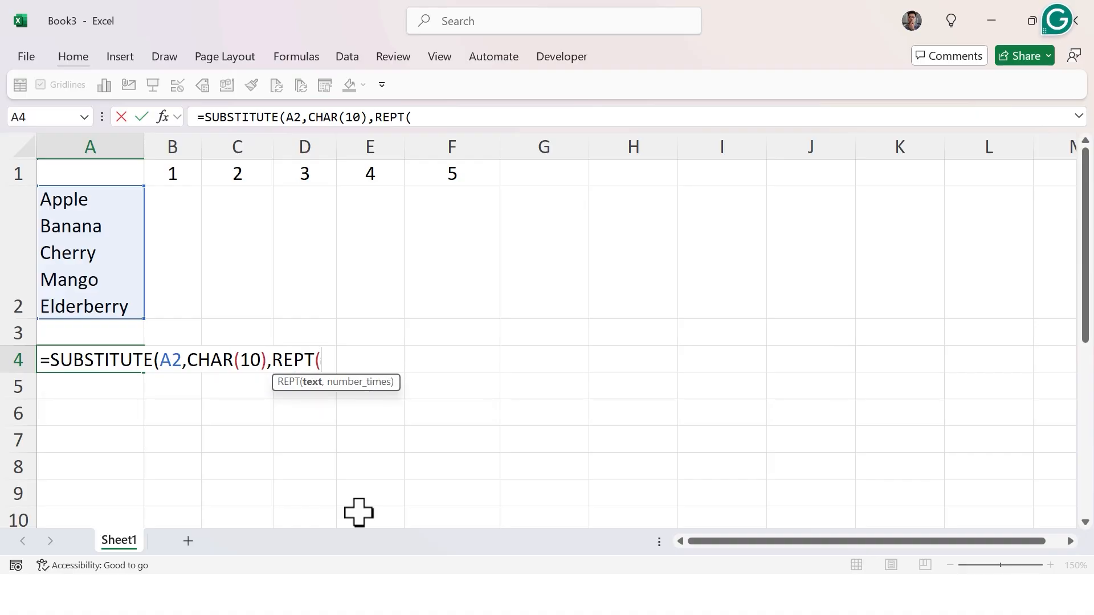
type("\" \",")
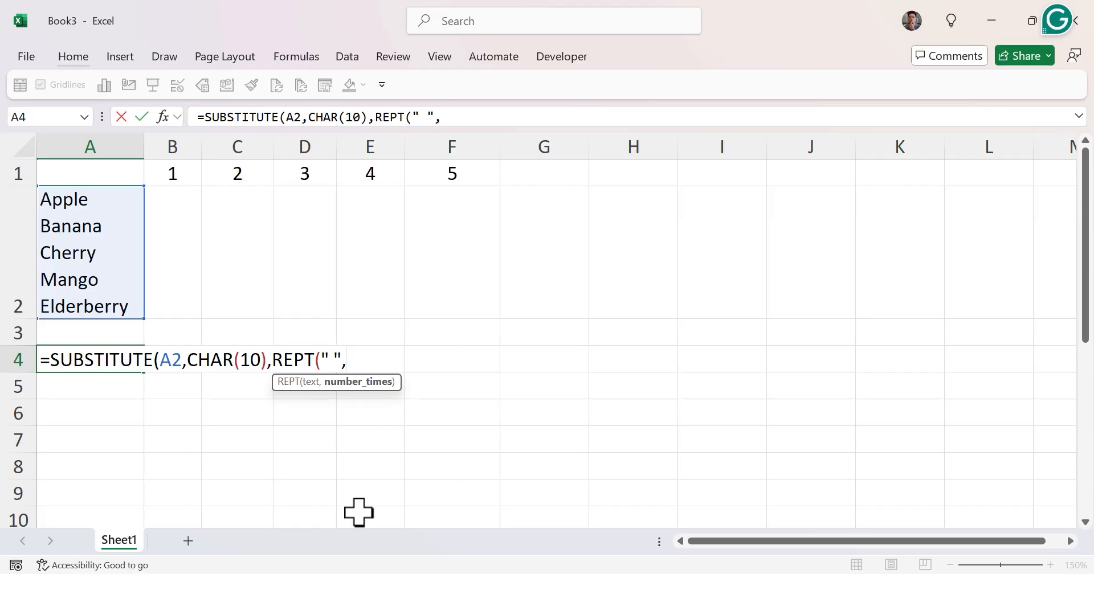
type("Len")
key("Tab")
key("Up")
key("Up")
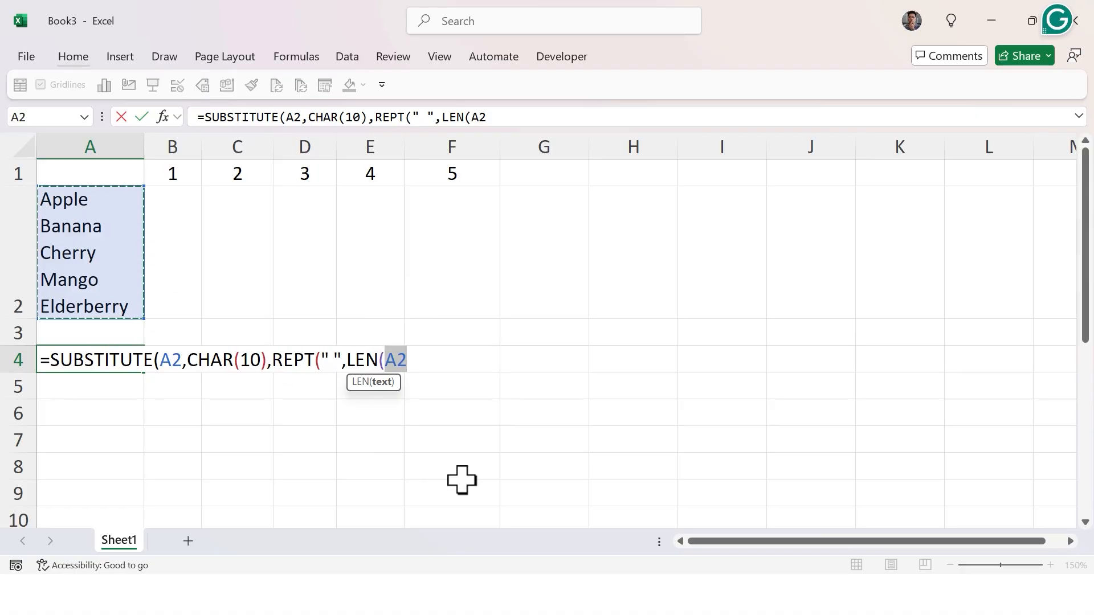
type("))")
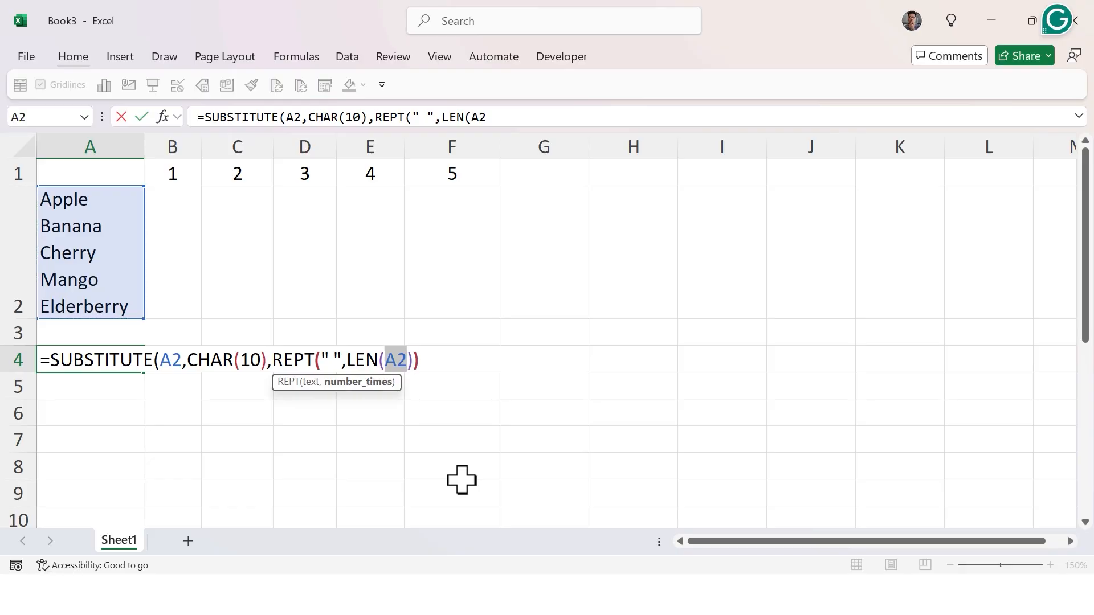
key("Return")
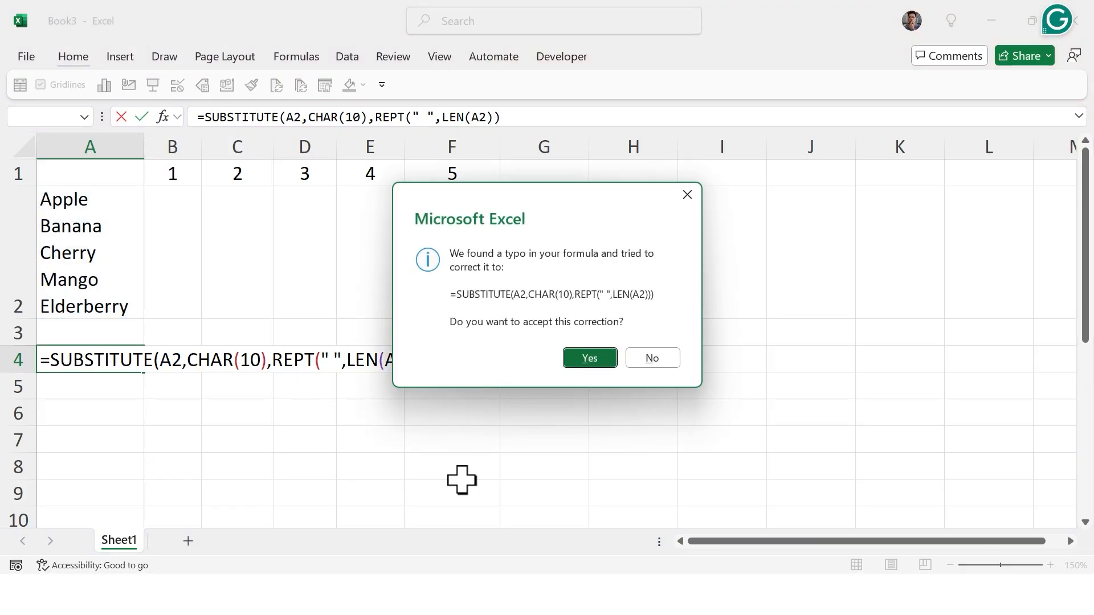
key("Return")
key("Up")
key("Right")
key("Right")
key("Left")
key("Left")
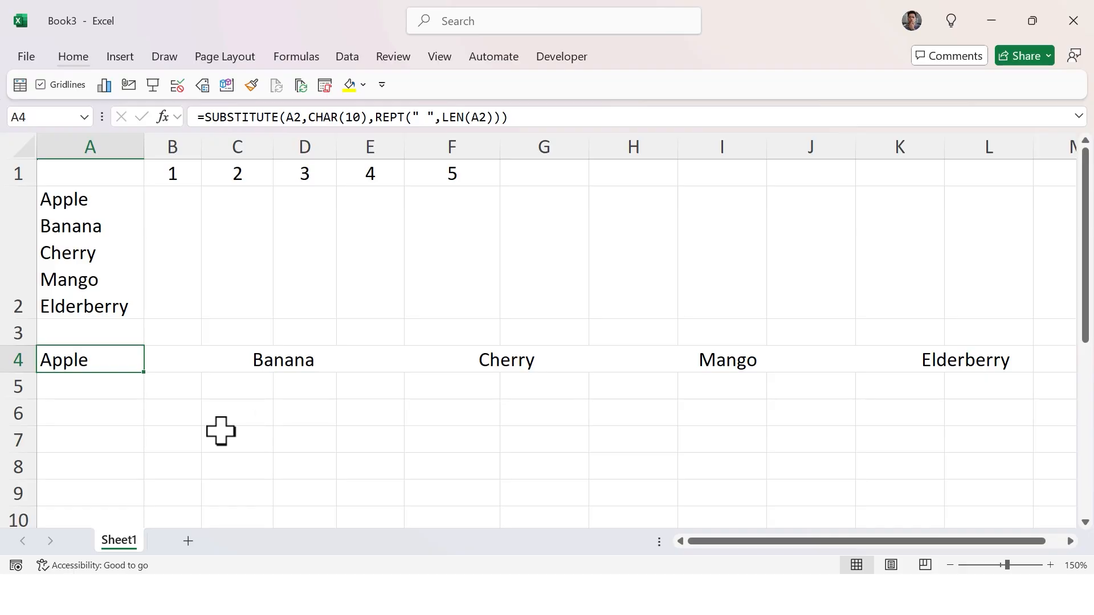
Enter a LEN formula in B2 counting the characters of A2.
left_click(176, 247)
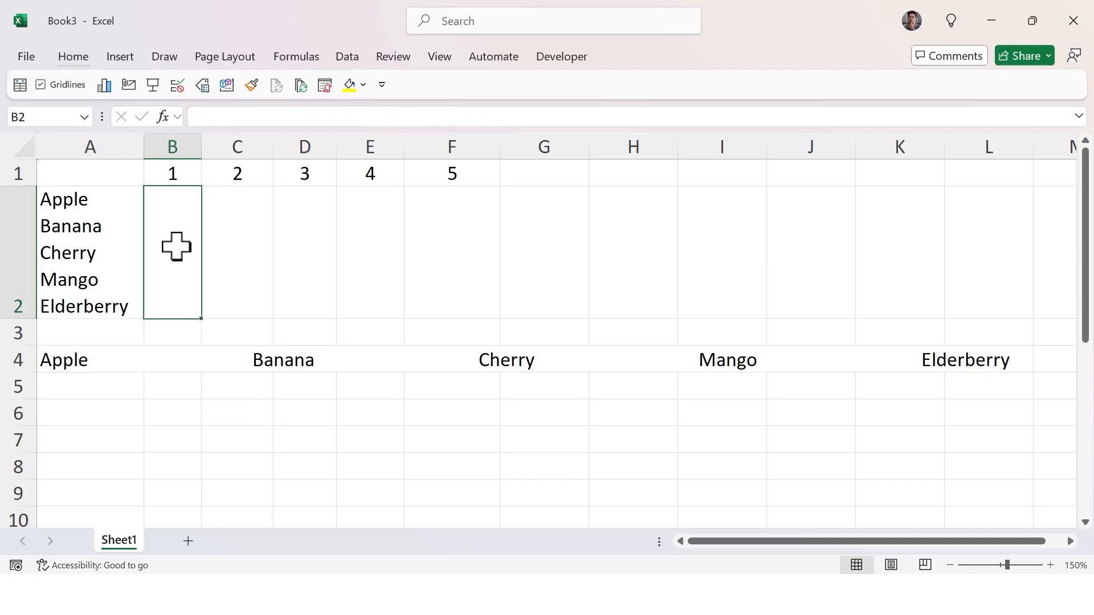
type("=Len")
key("Tab")
key("Left")
type(")")
key("Return")
left_click(176, 247)
left_click_drag(88, 374, 252, 377)
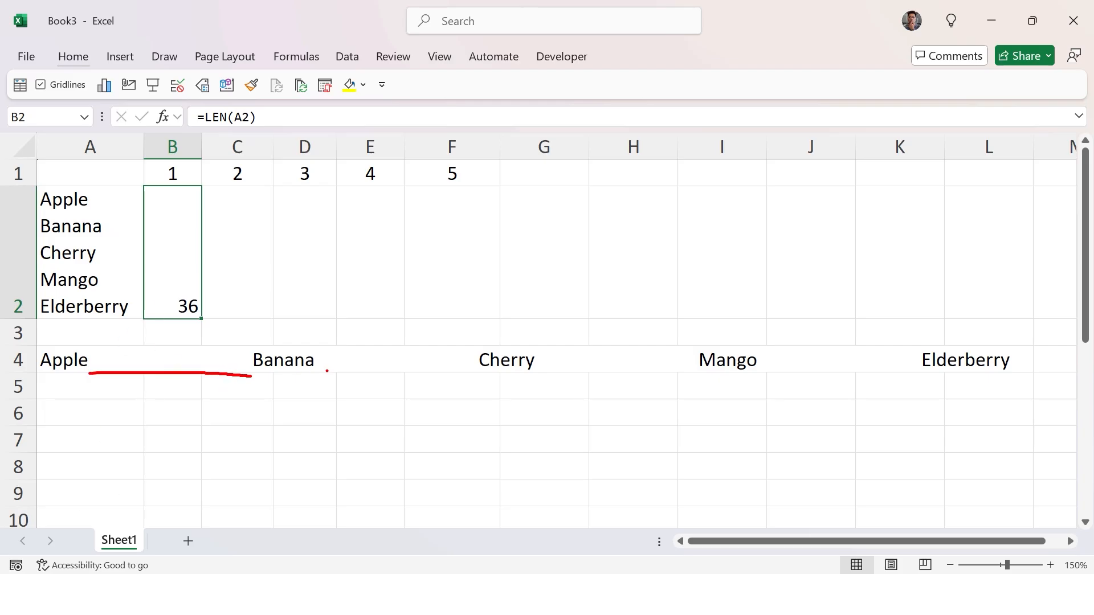
left_click_drag(321, 372, 480, 374)
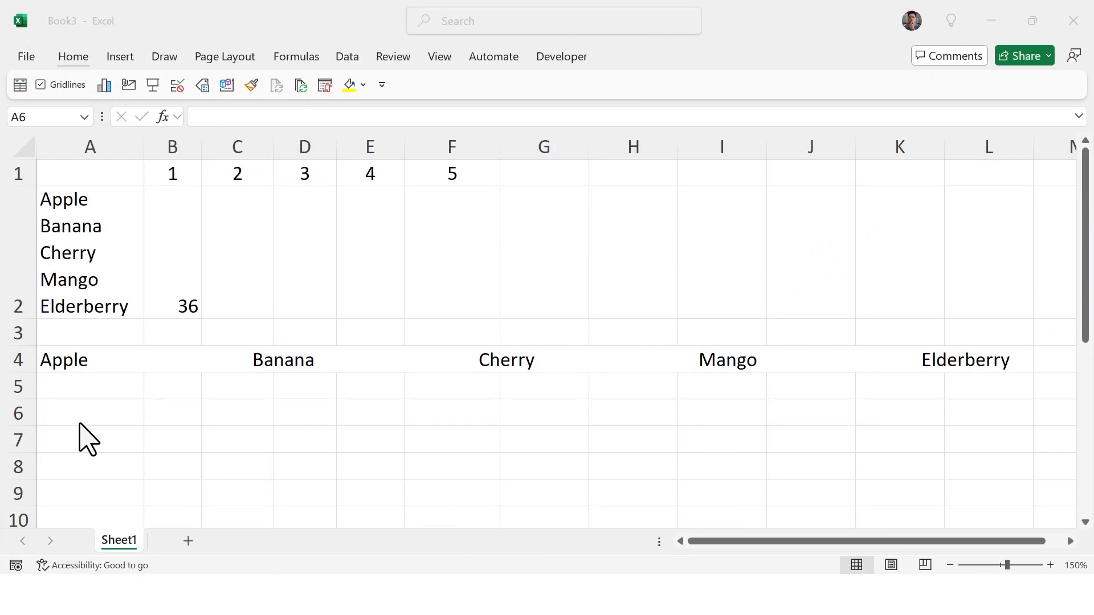
left_click(80, 364)
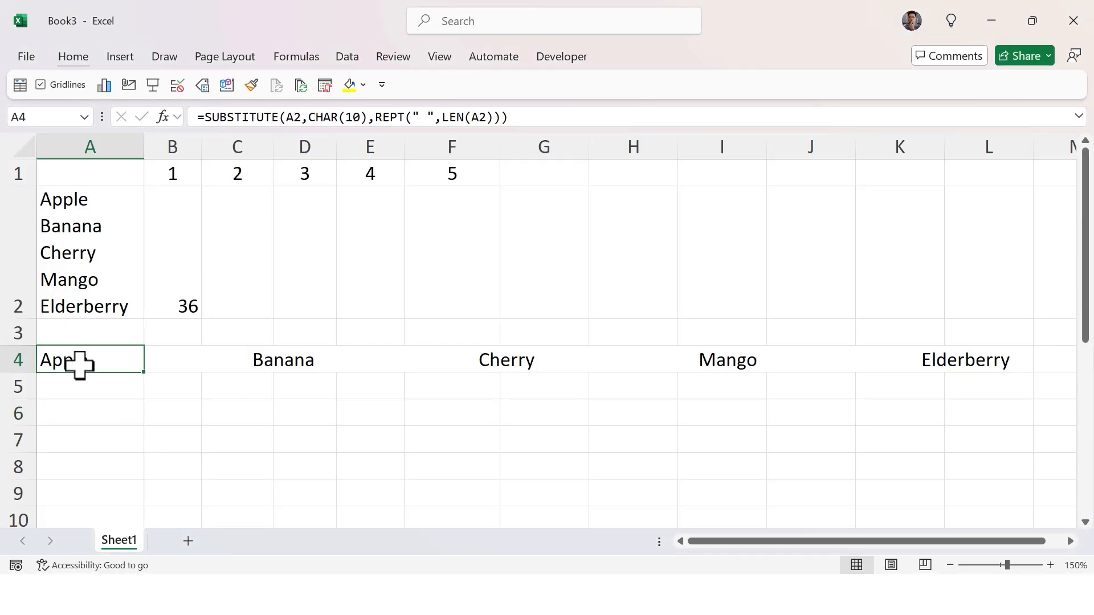
Start a MID formula in A6 that takes its text from A4.
left_click(87, 413)
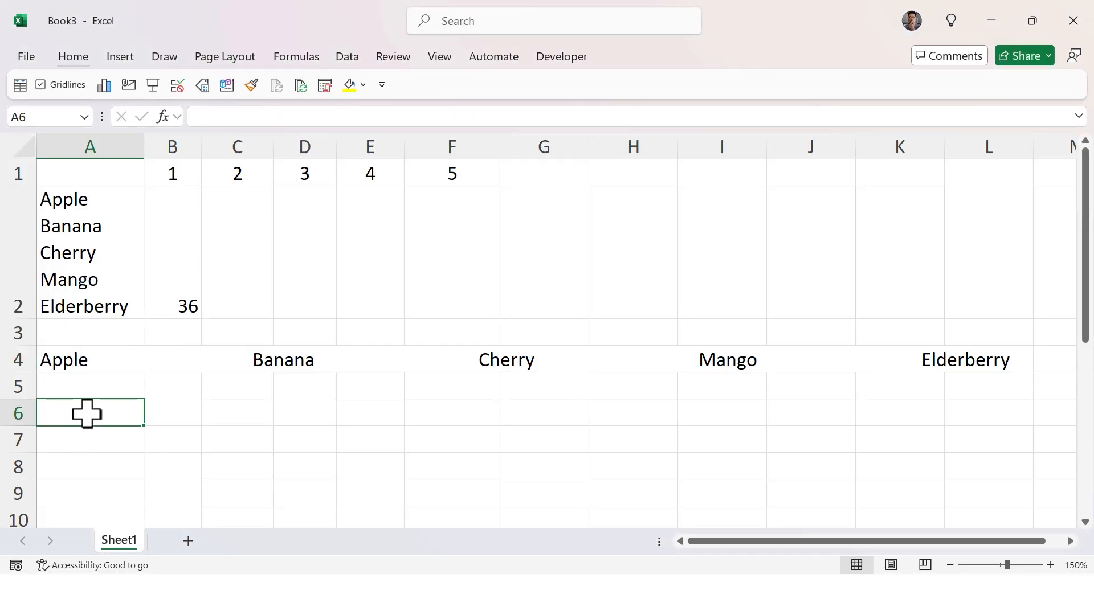
type("=MID(")
key("Up")
key("Up")
key("Up")
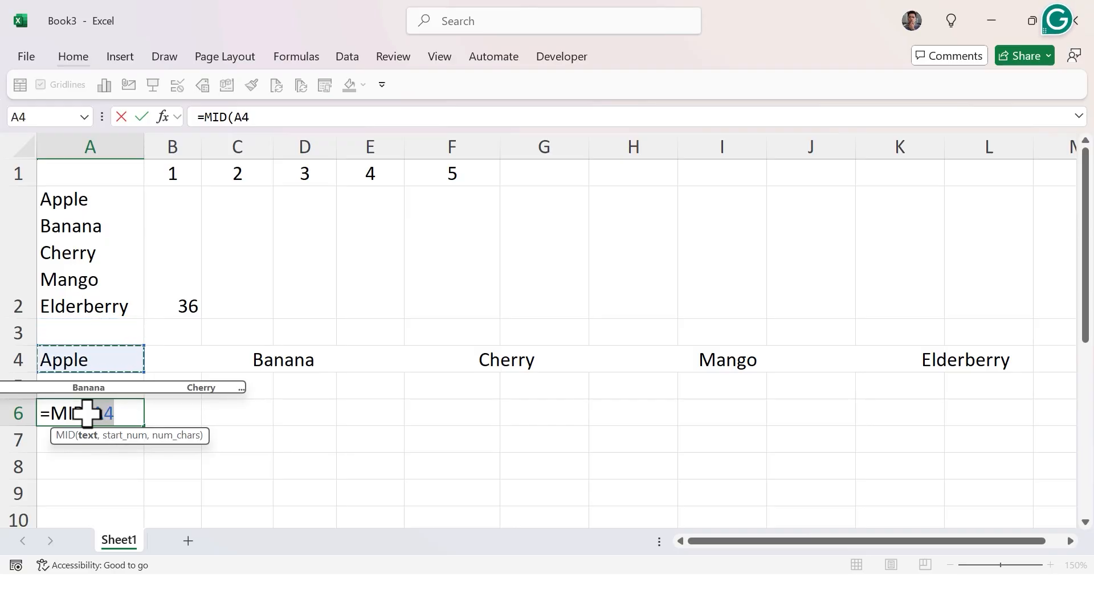
type(",(1-1)*")
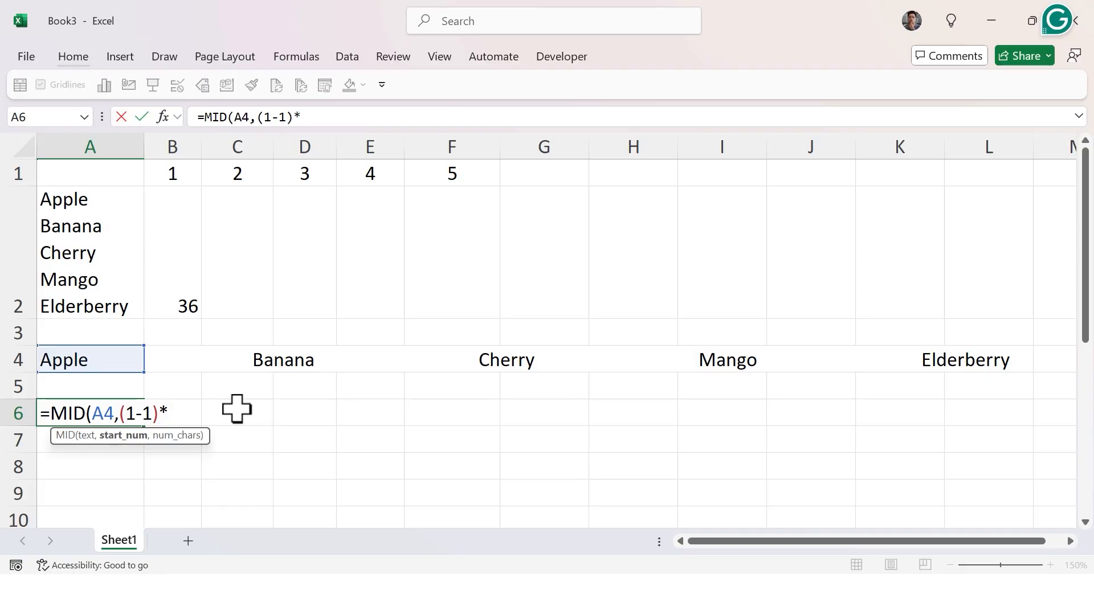
Build the start position as (1-1)*LEN(A2)+1.
type("Le")
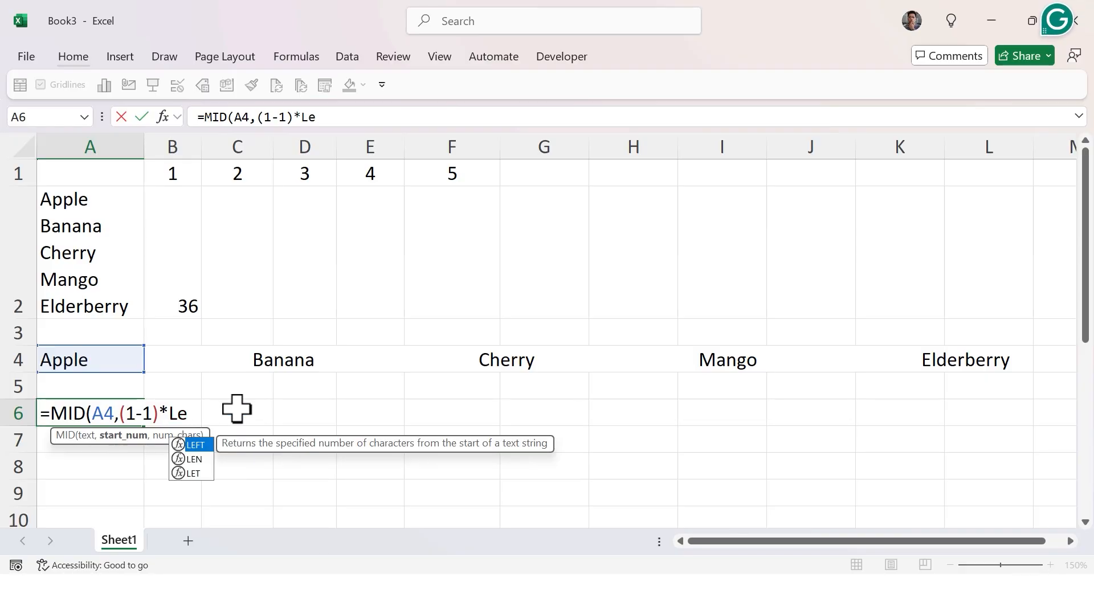
type("n(")
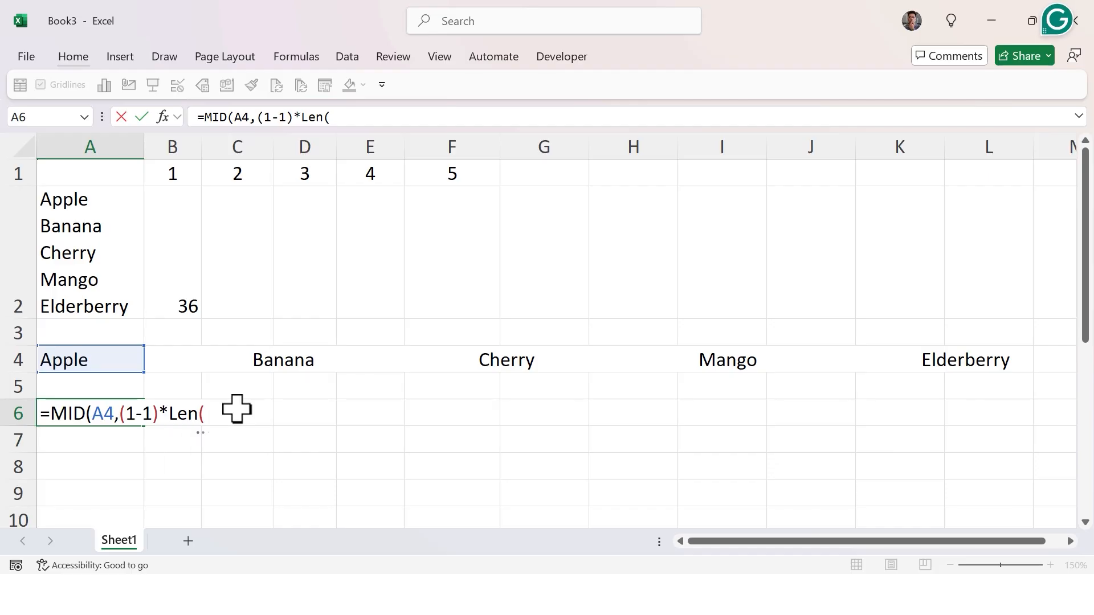
key("Up")
key("Up")
key("Up")
key("Up")
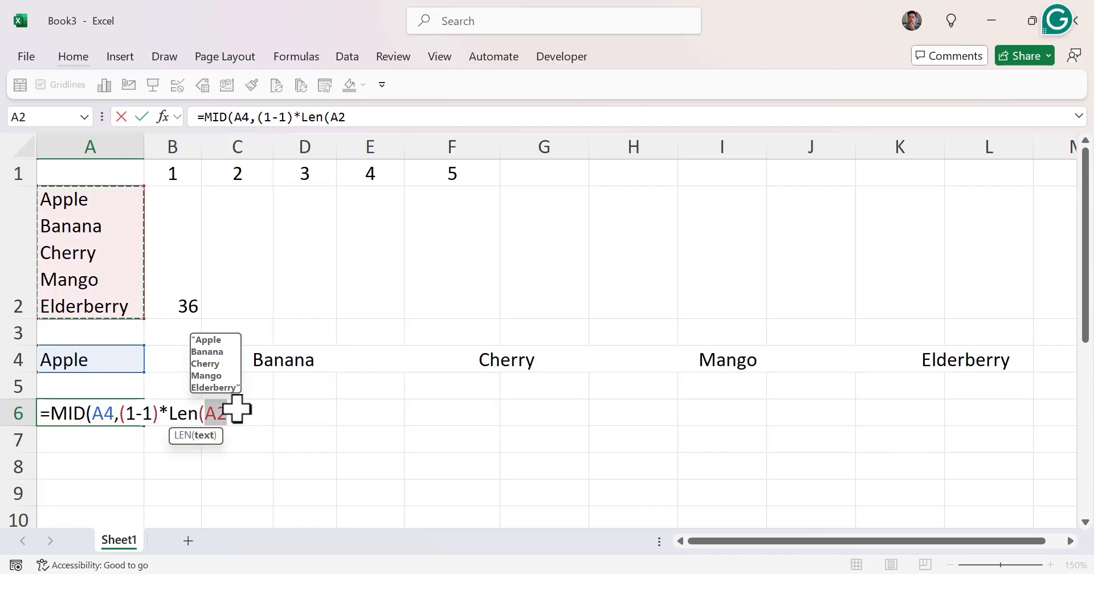
type(")+1")
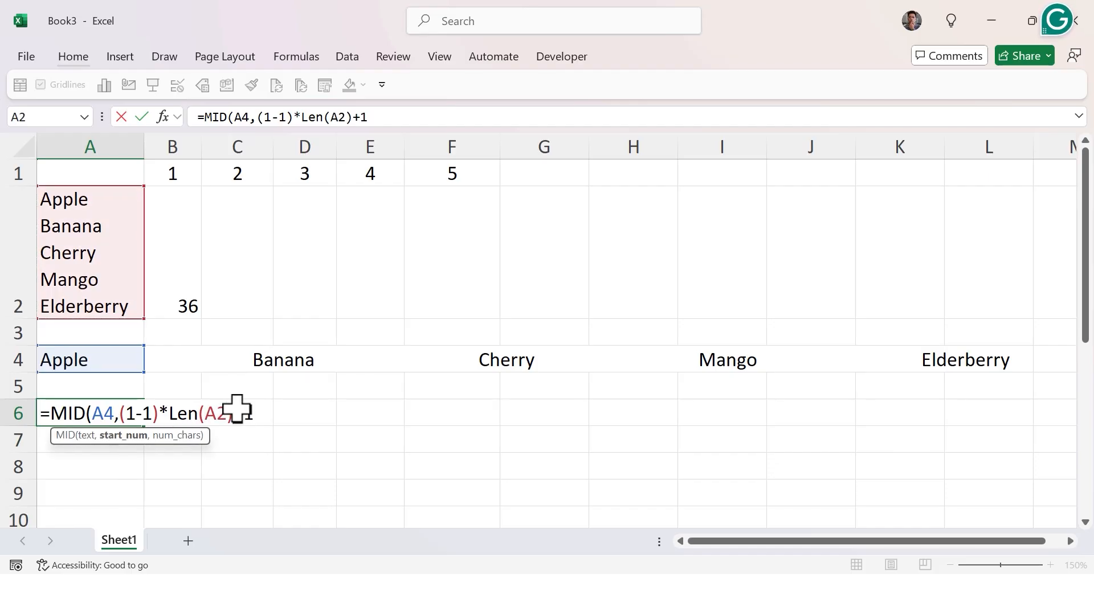
type(",Len")
Use LEN(A2) as the number of characters and enter the MID formula.
key("Tab")
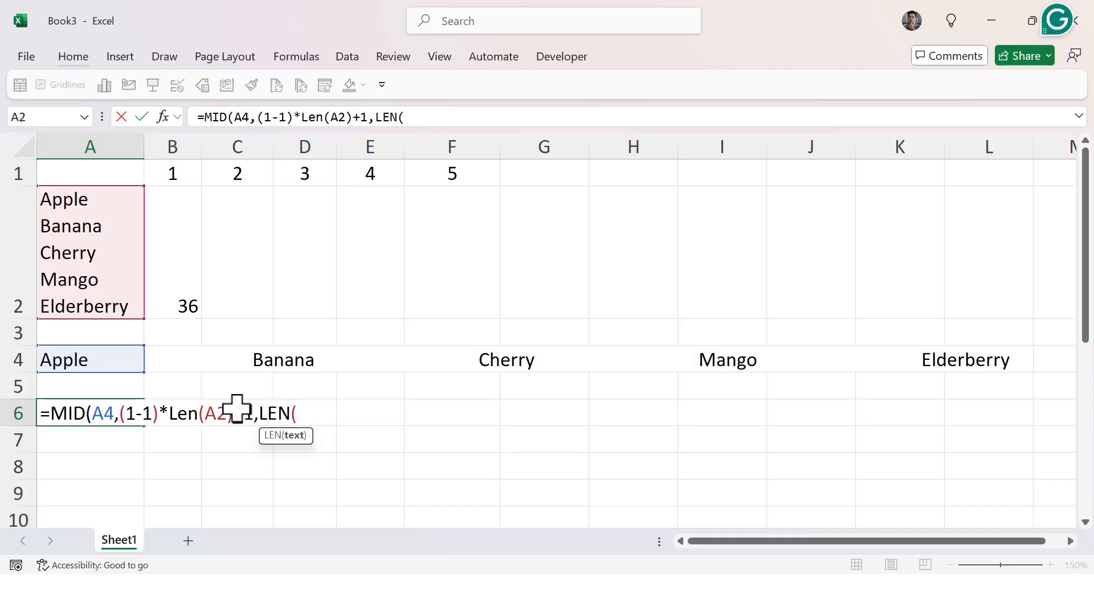
left_click(94, 275)
type(")")
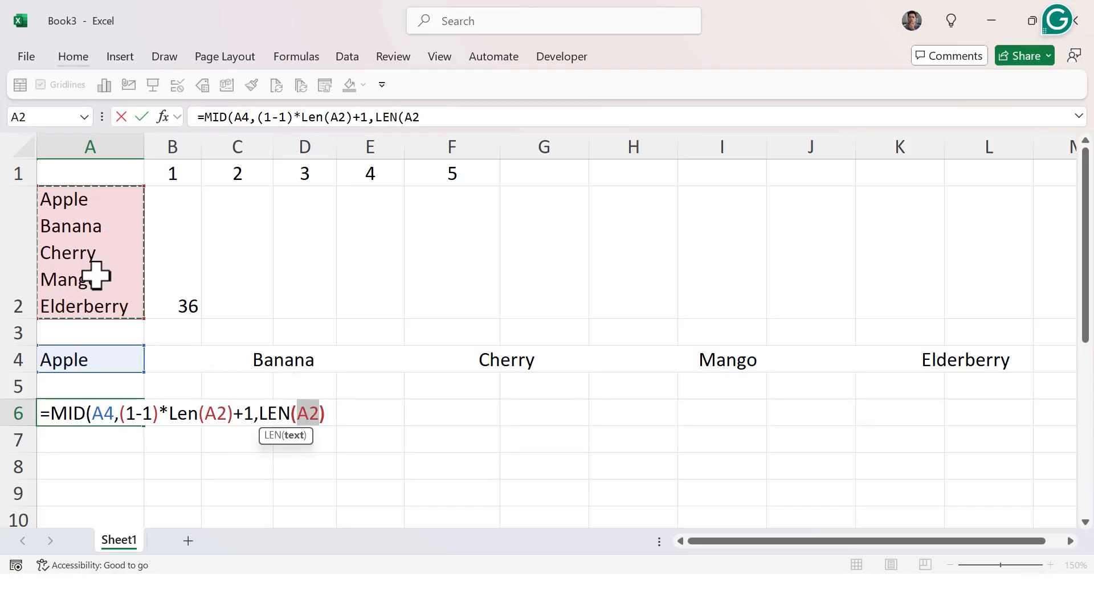
key("Return")
key("Return")
key("Up")
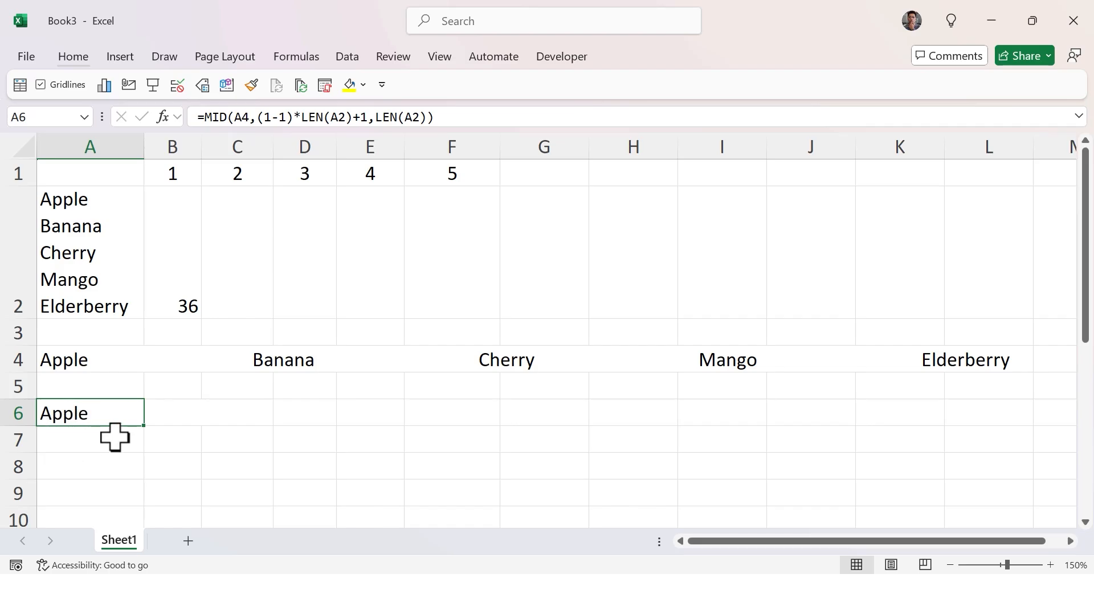
Evaluate the start position and character count arguments of the MID formula in A6 without keeping the changes.
double_click(93, 414)
key("Escape")
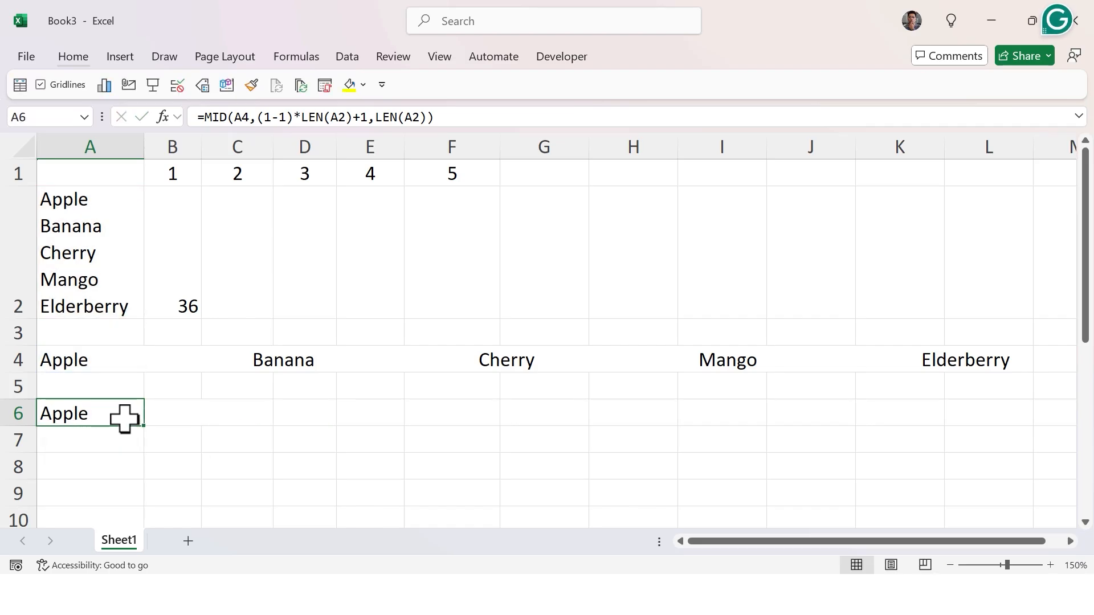
double_click(125, 418)
left_click_drag(120, 414, 257, 413)
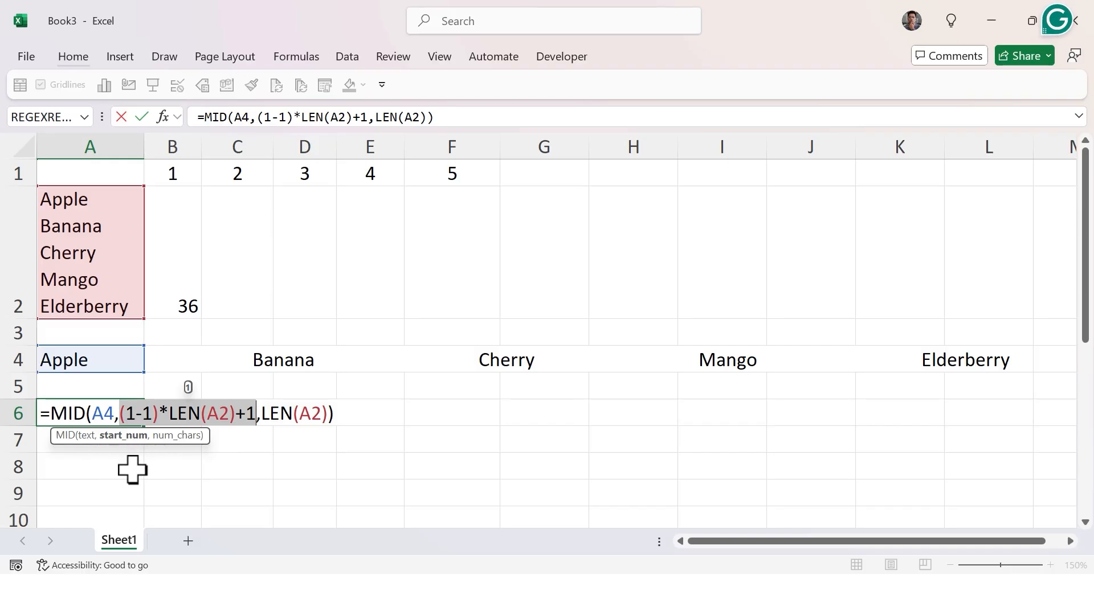
type("1")
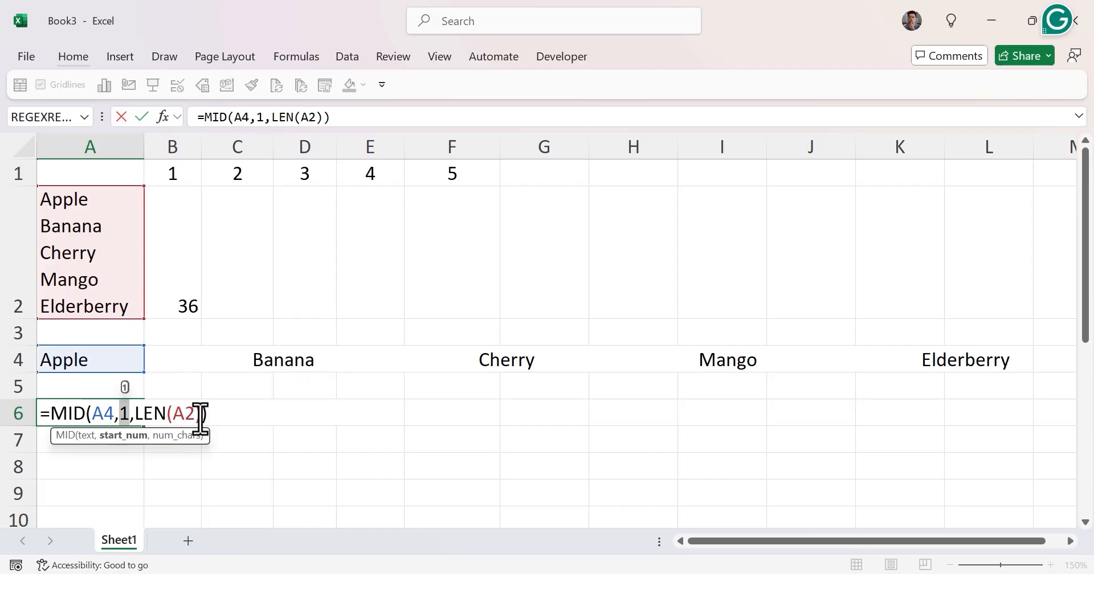
left_click_drag(201, 414, 142, 414)
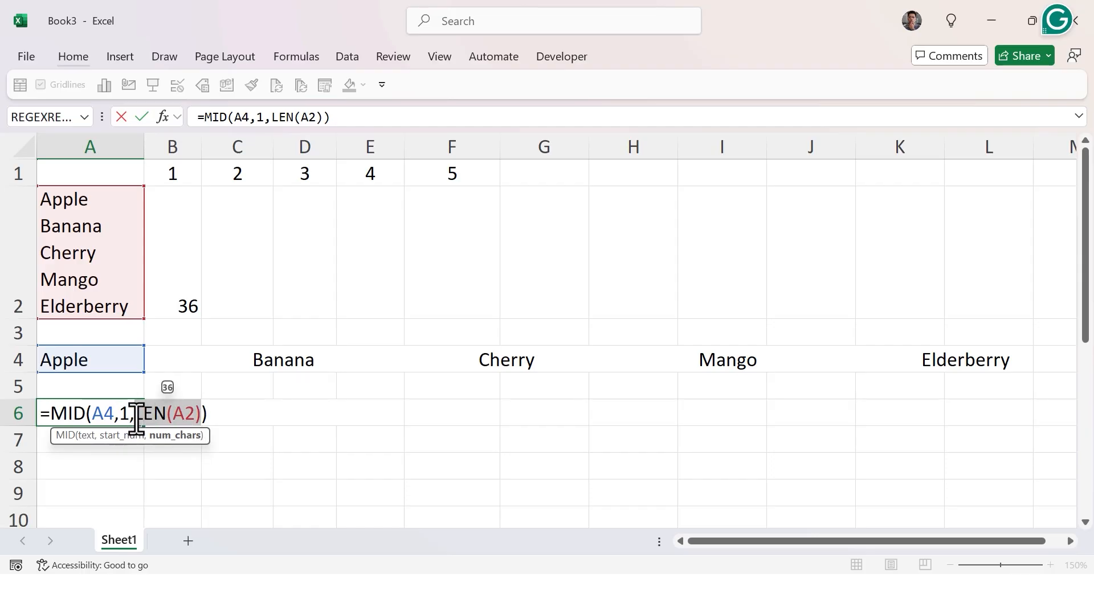
key("F9")
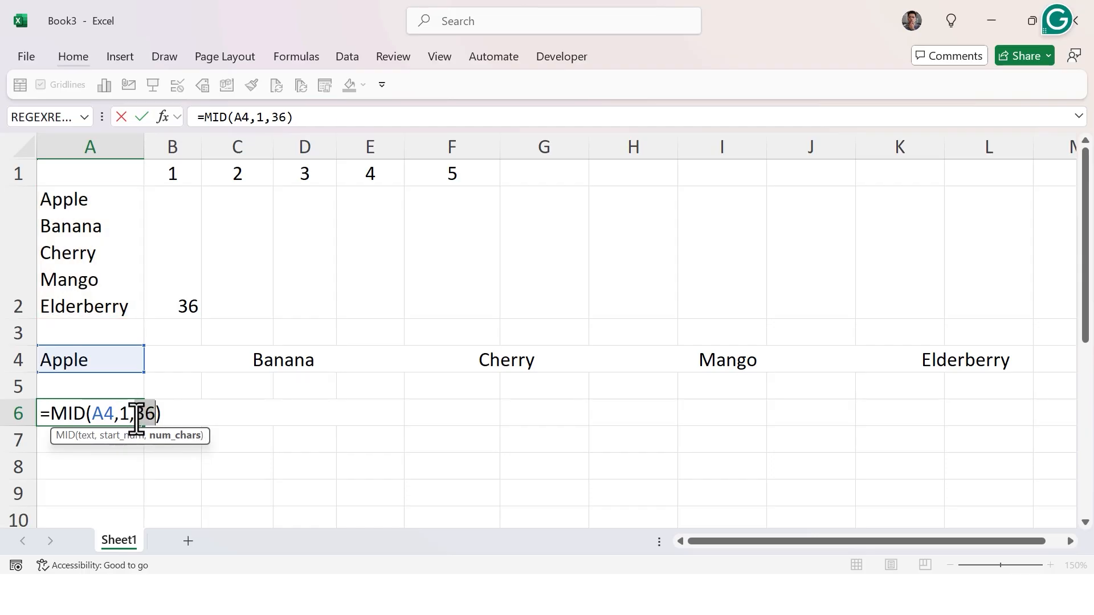
key("Escape")
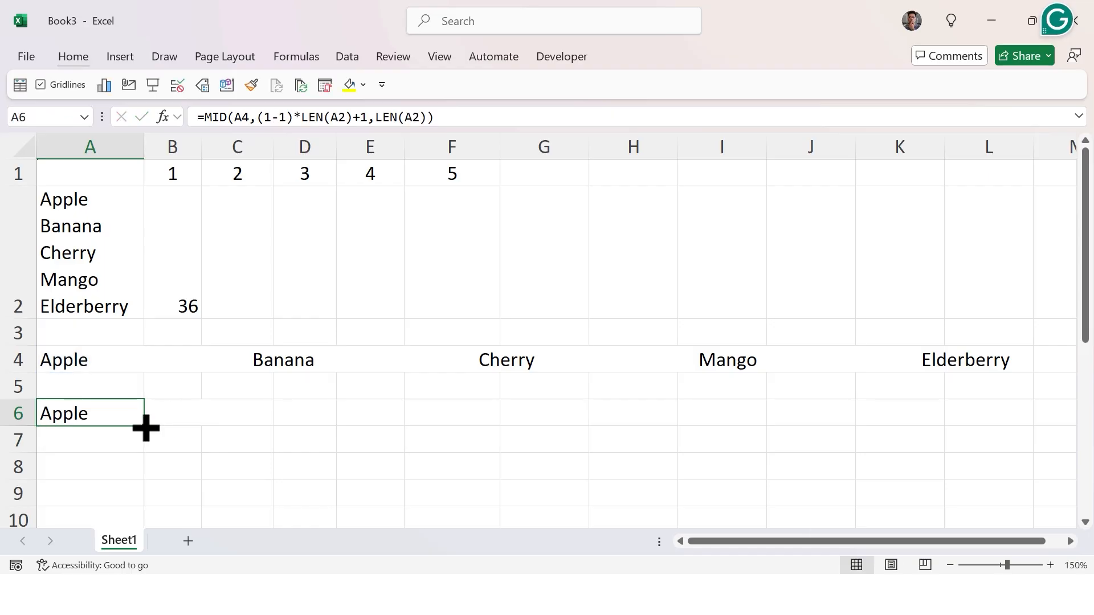
Change the item number in A6's MID formula from 1 to 2 and enter it.
double_click(122, 420)
left_click_drag(125, 414, 136, 415)
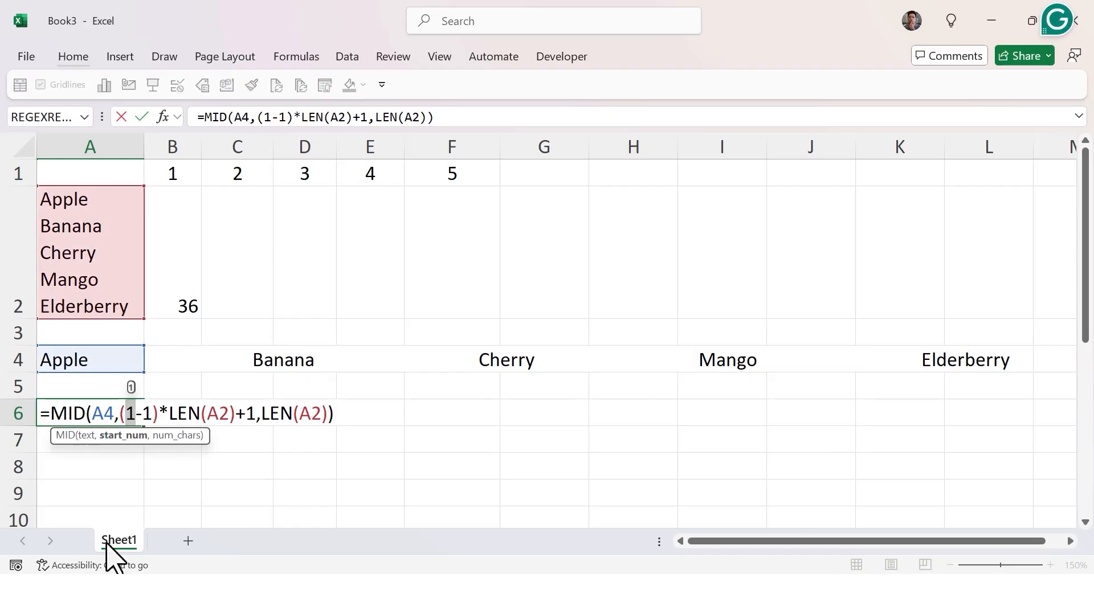
type("2")
key("Return")
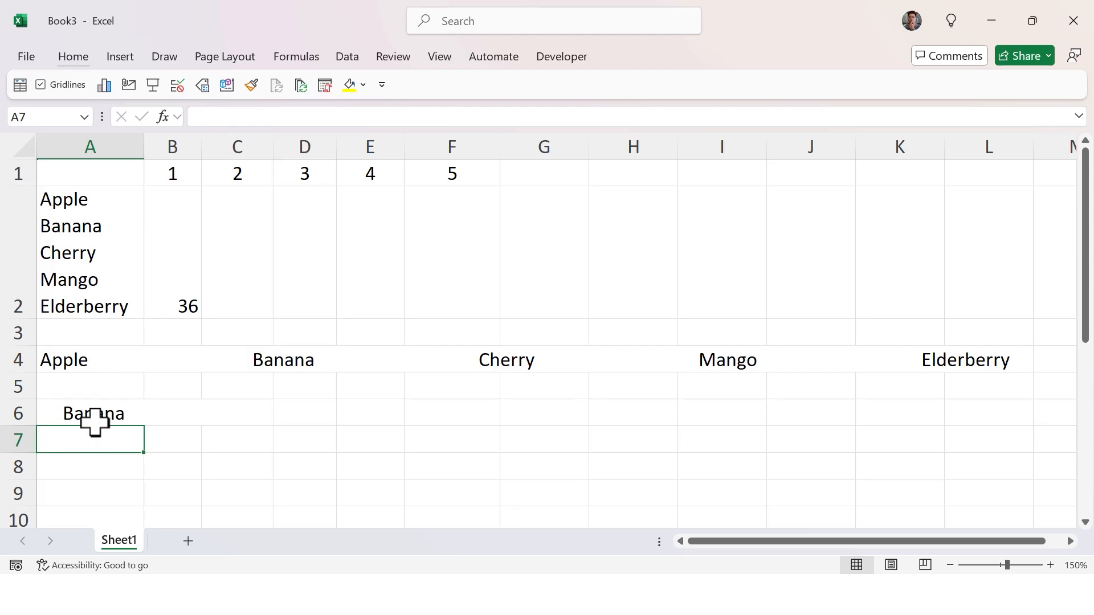
Evaluate the start position and character count arguments of the updated MID formula in A6.
double_click(117, 419)
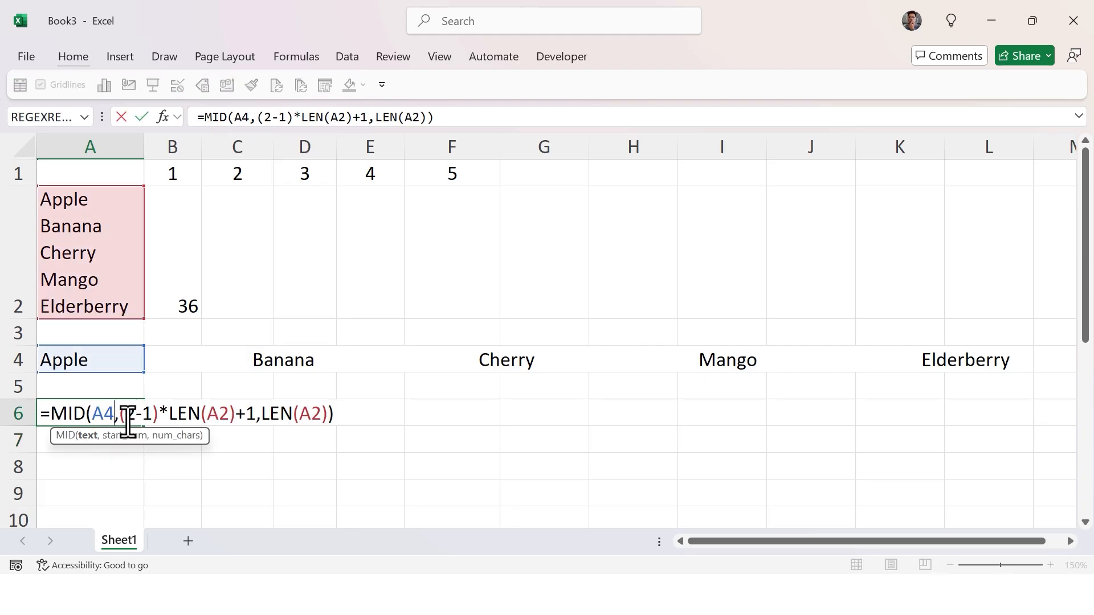
left_click_drag(119, 414, 250, 414)
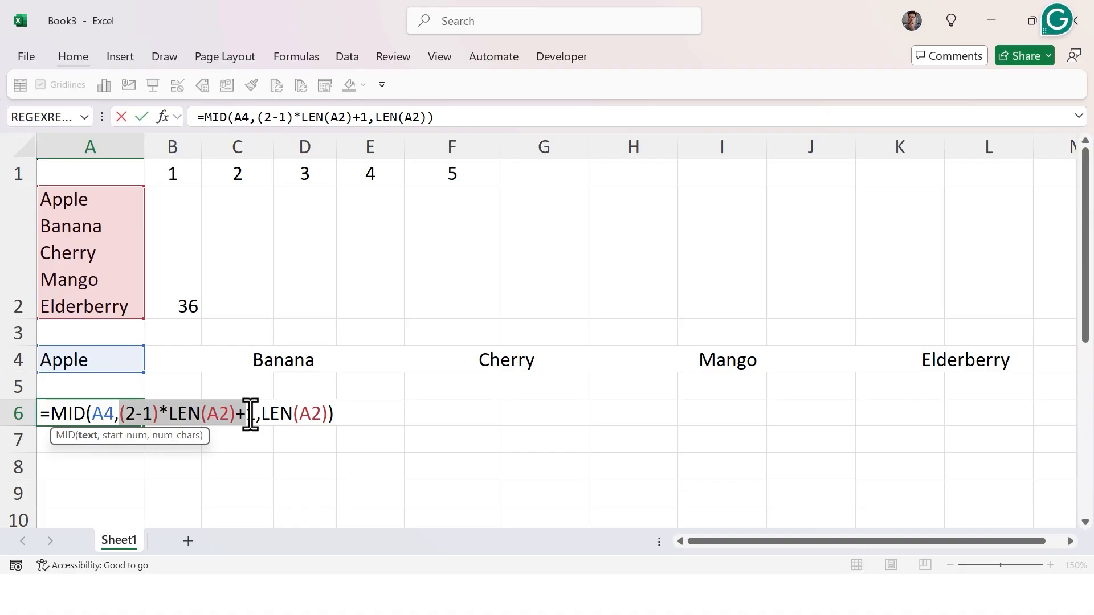
left_click_drag(252, 414, 256, 415)
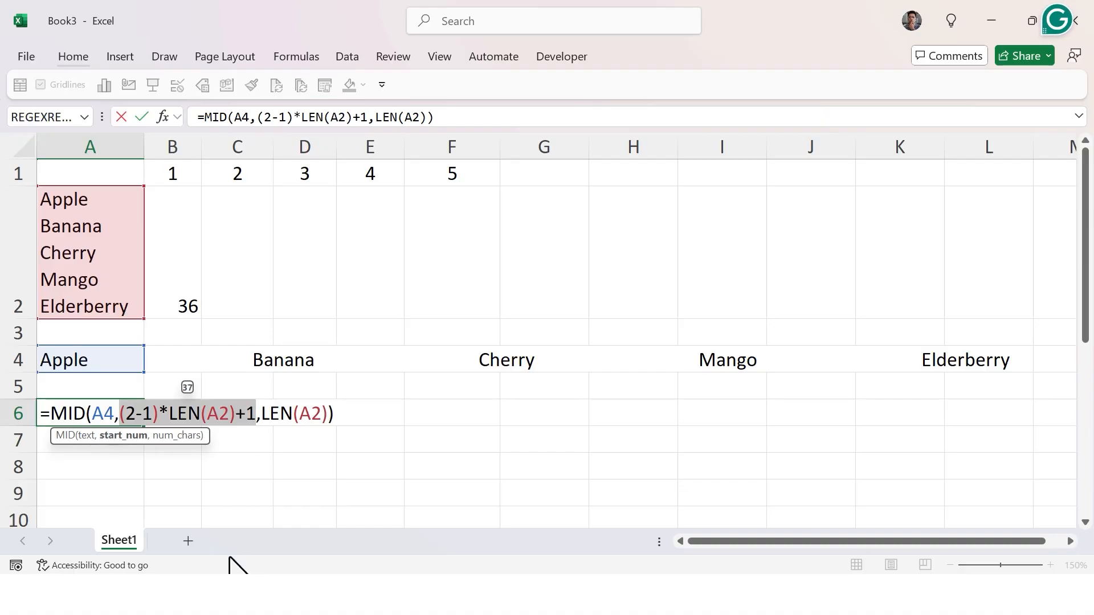
key("F9")
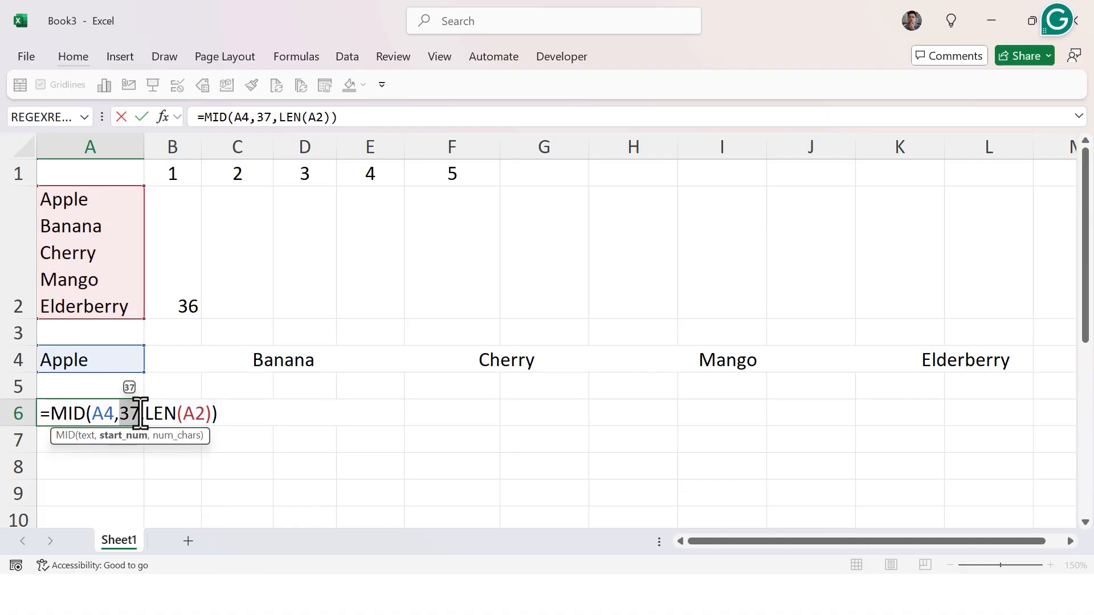
left_click_drag(143, 414, 208, 414)
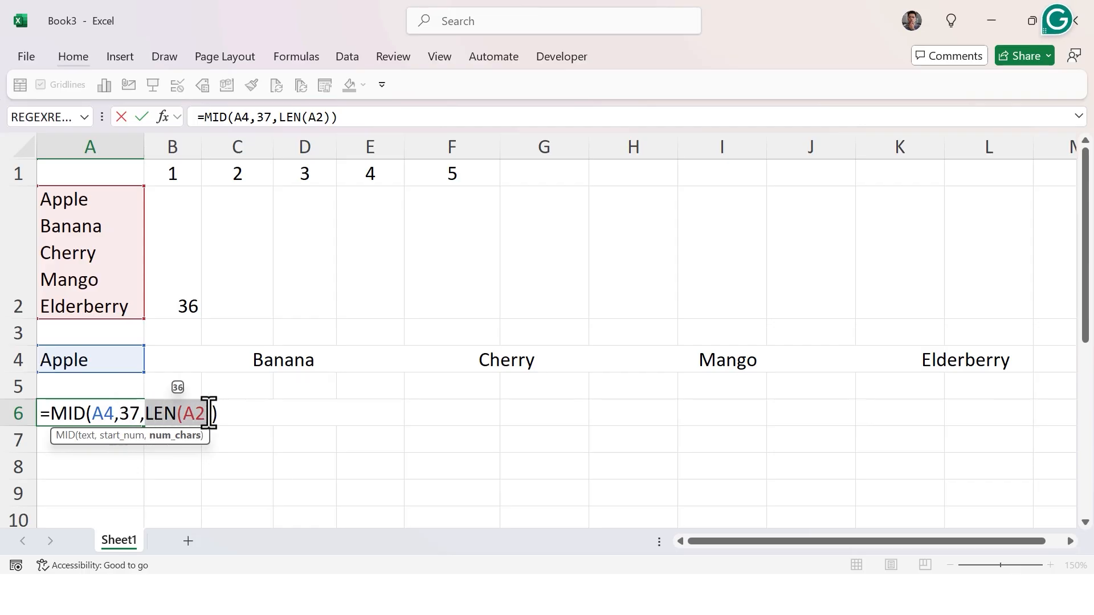
key("F9")
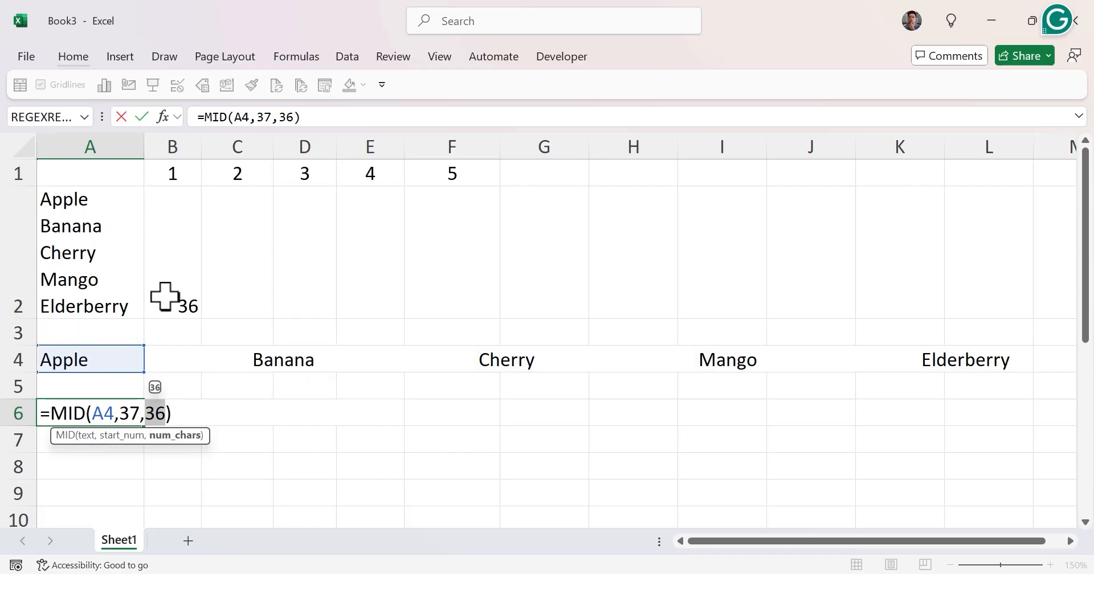
left_click(131, 413)
double_click(131, 413)
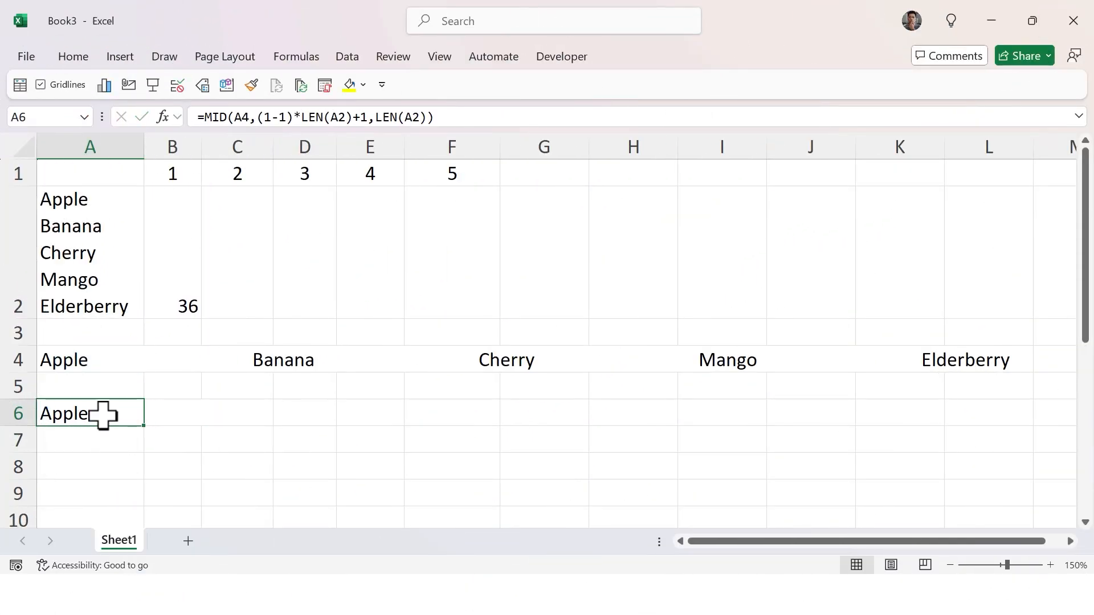
Set the item number in A6's MID formula to 3 and enter it.
double_click(139, 413)
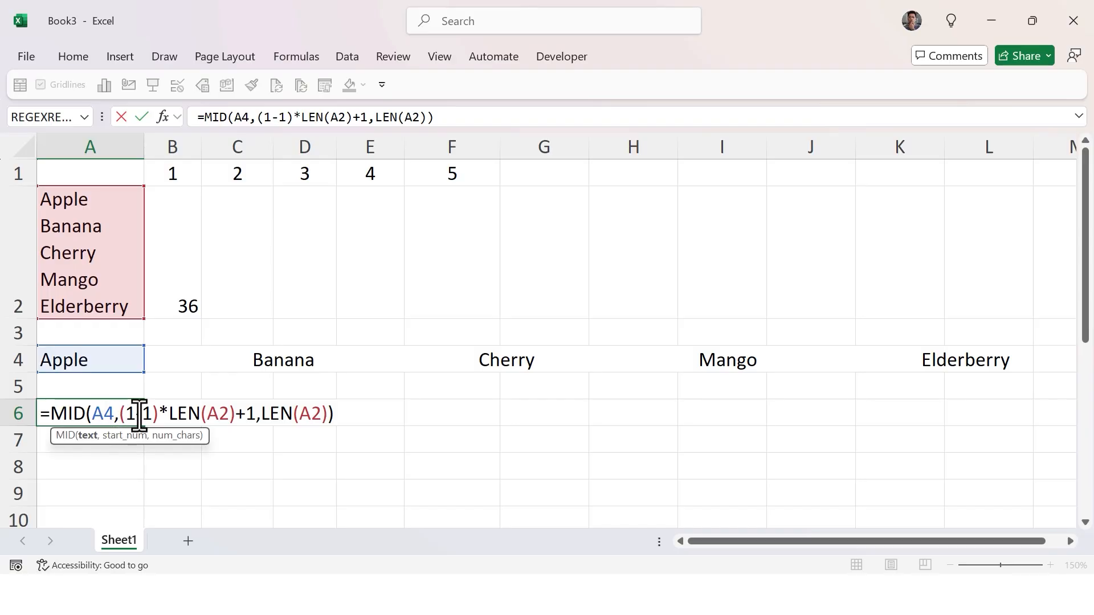
double_click(128, 415)
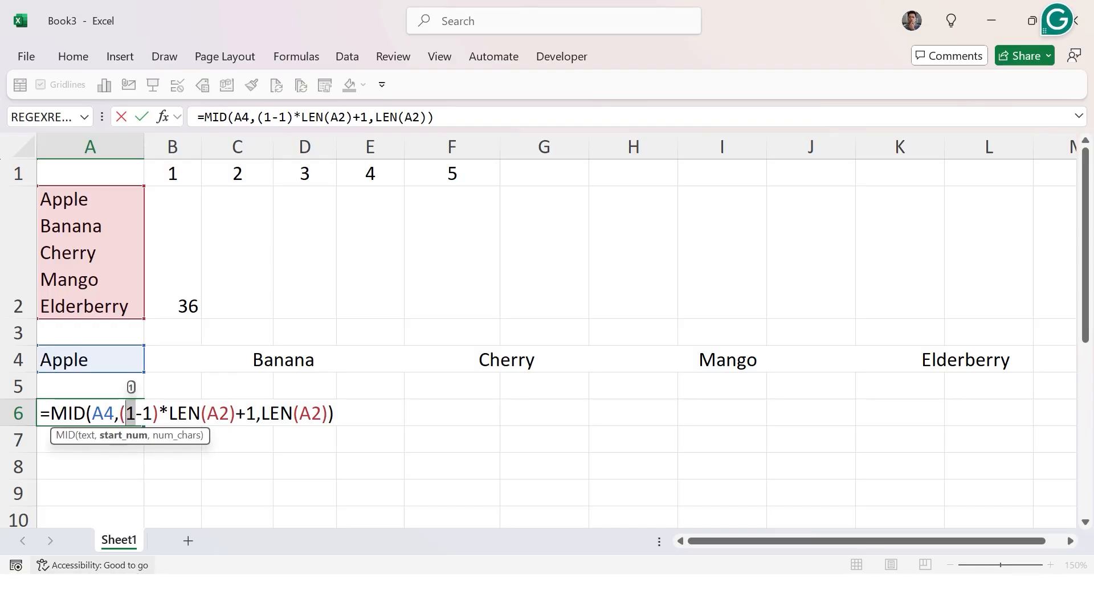
type("3")
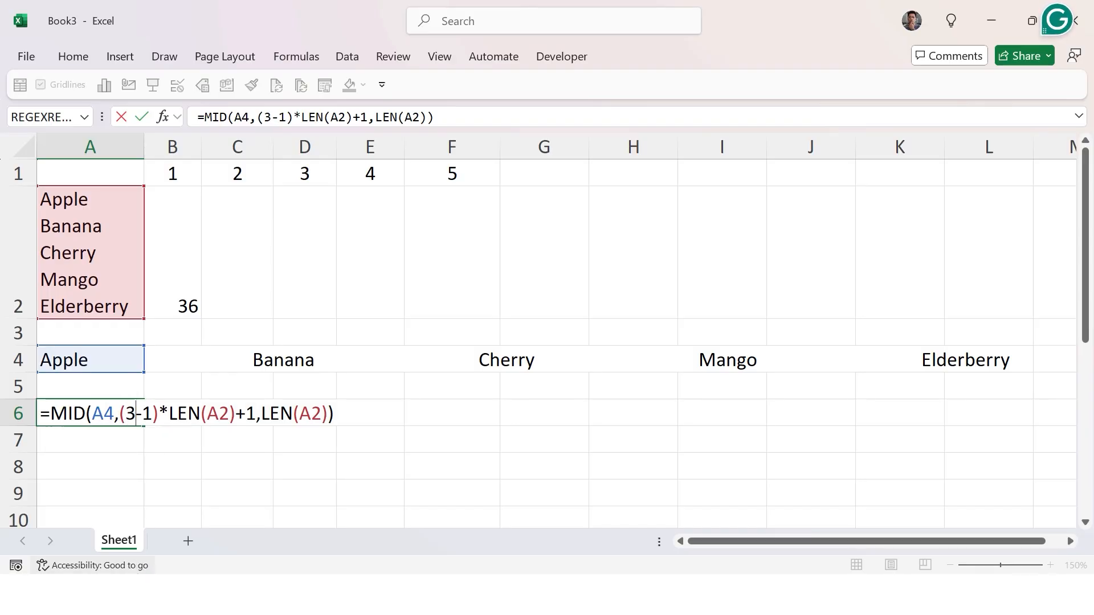
key("Return")
key("Up")
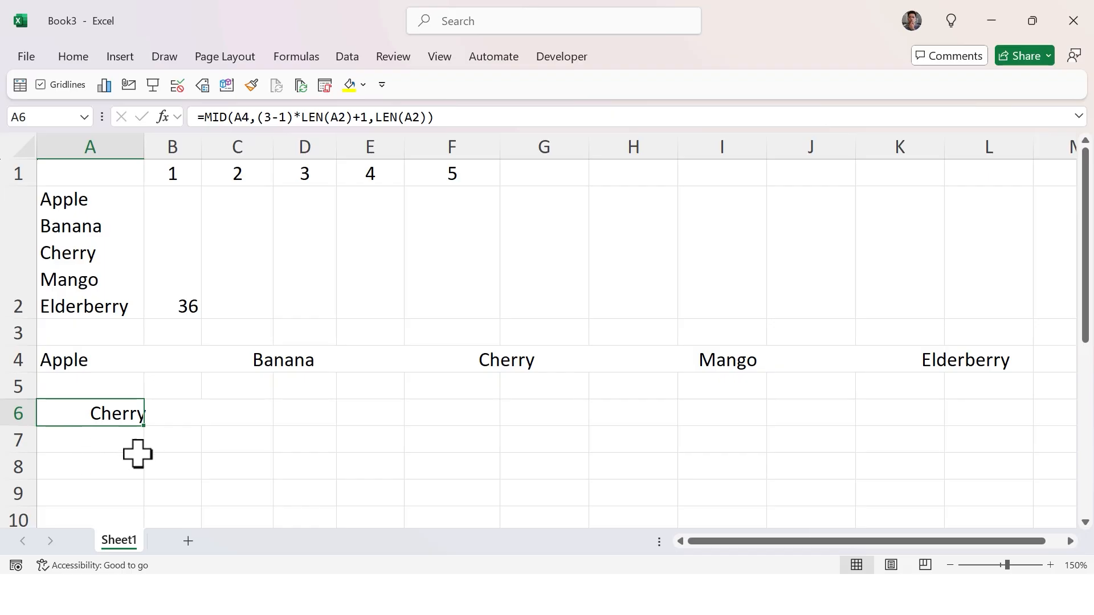
Autofit column A, then resize it to be slightly wider than before.
left_click(335, 149)
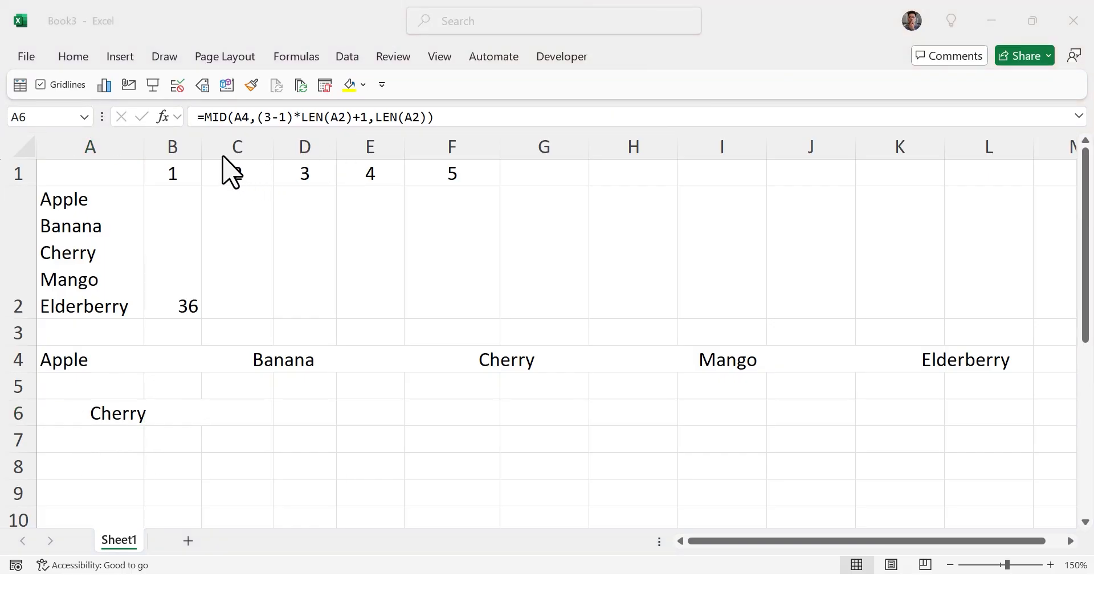
left_click(157, 146)
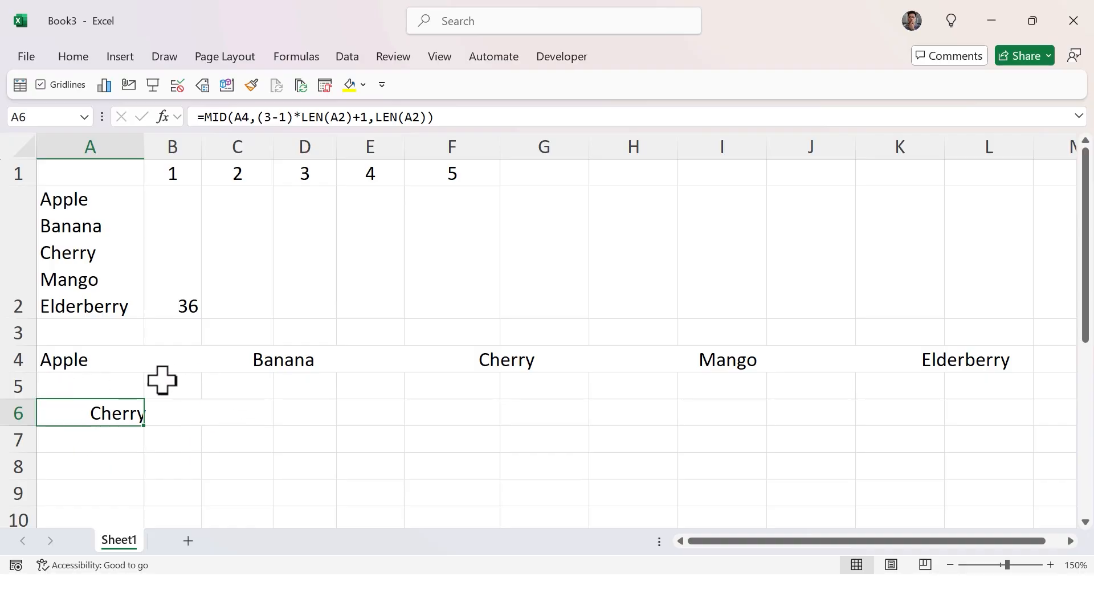
double_click(144, 146)
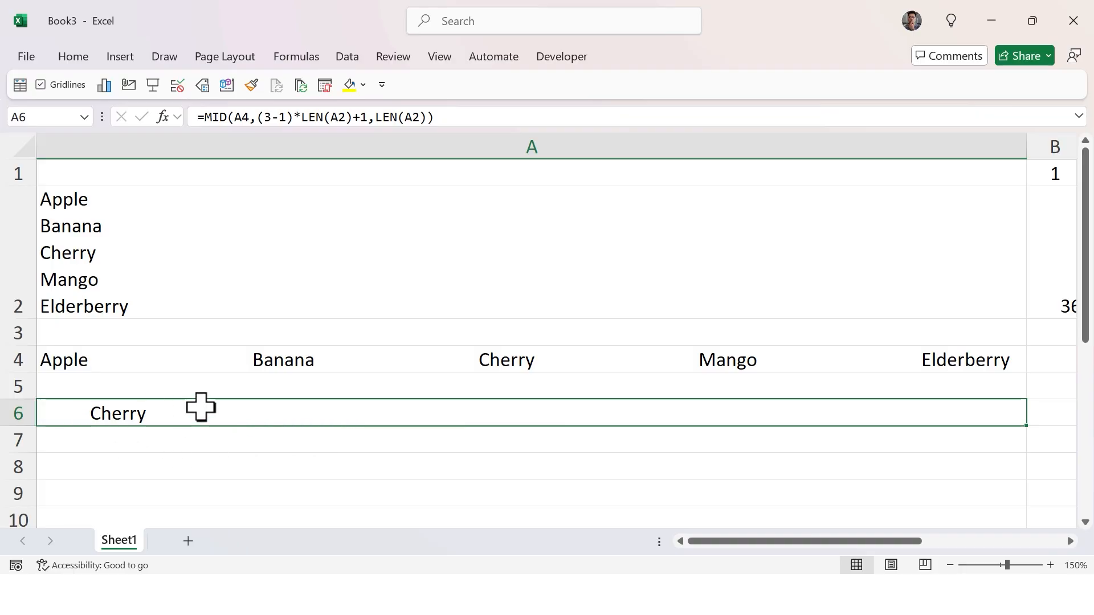
left_click_drag(1027, 142, 194, 209)
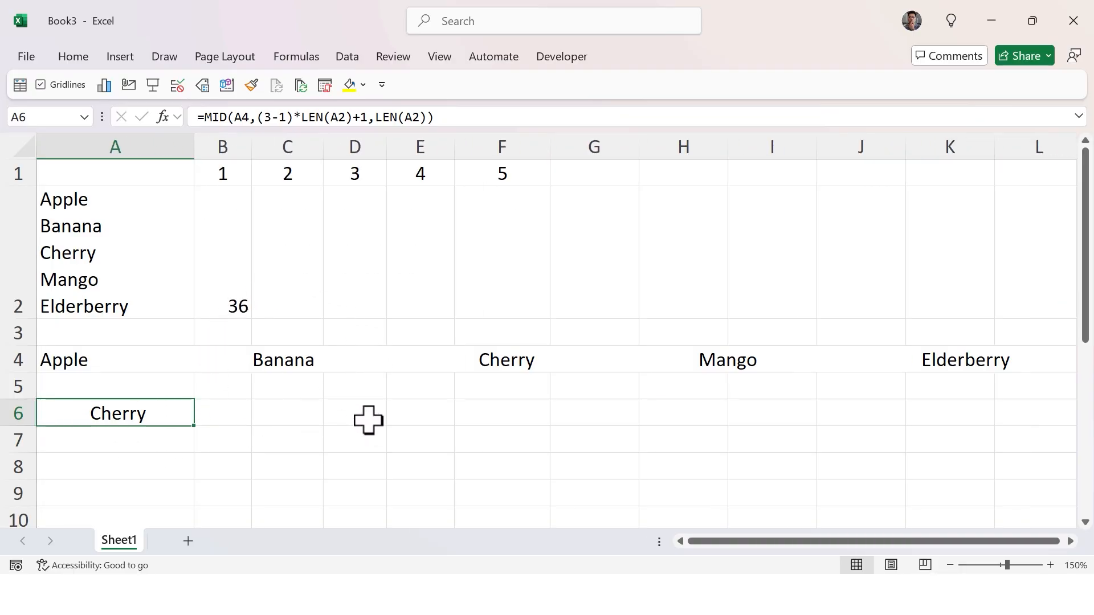
Set the item number in A6's MID formula to 1 and enter it.
left_click(269, 361)
left_click(83, 365)
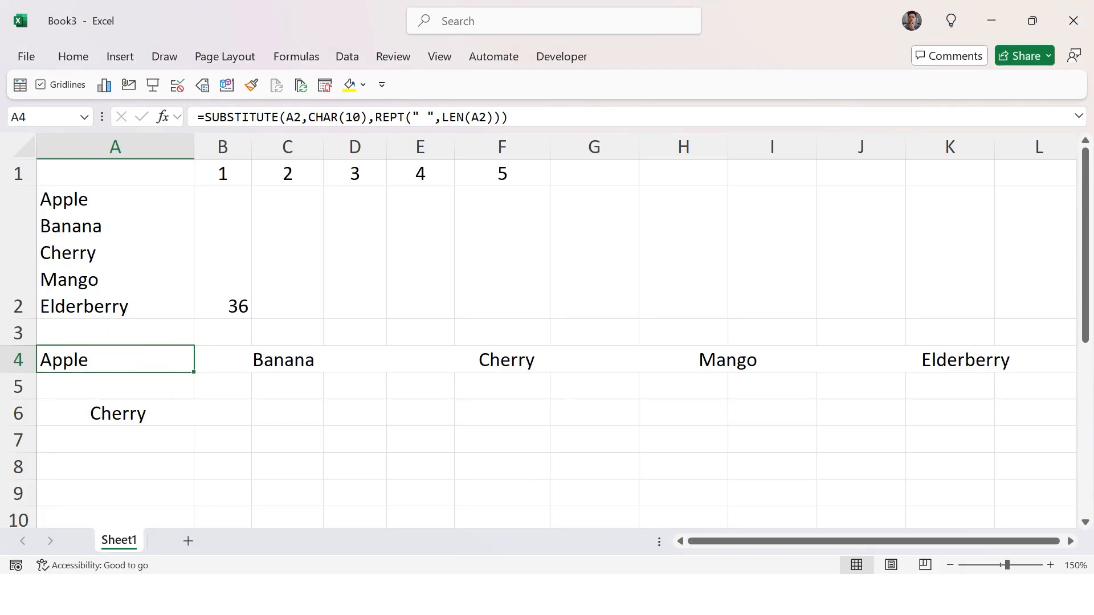
left_click(110, 413)
double_click(91, 414)
left_click(133, 413)
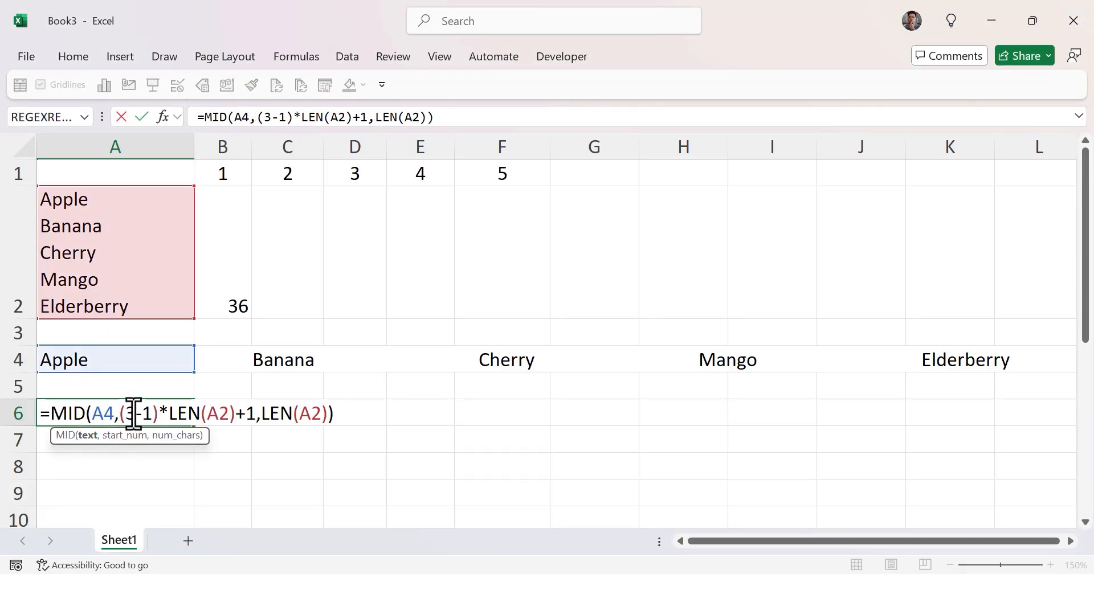
double_click(131, 413)
type("1")
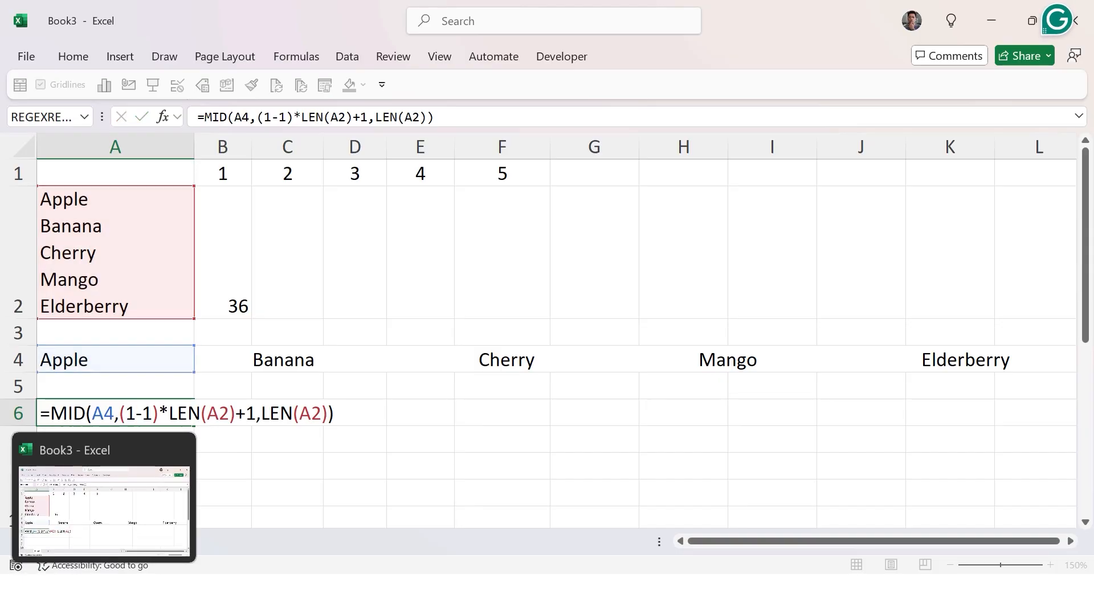
key("ctrl+Return")
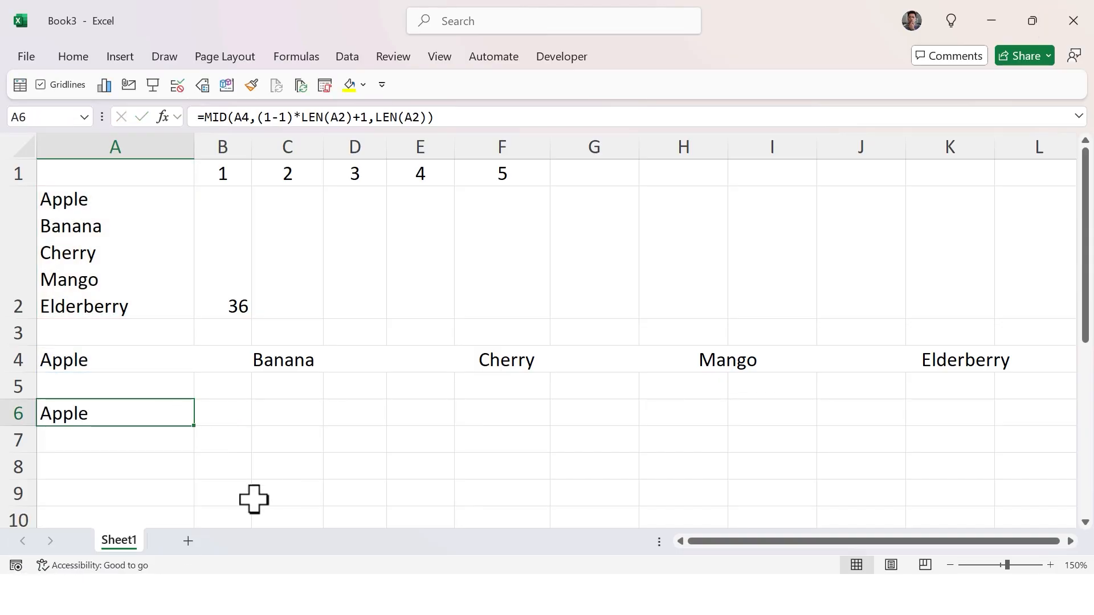
Wrap A6's MID formula in a TRIM function.
double_click(124, 413)
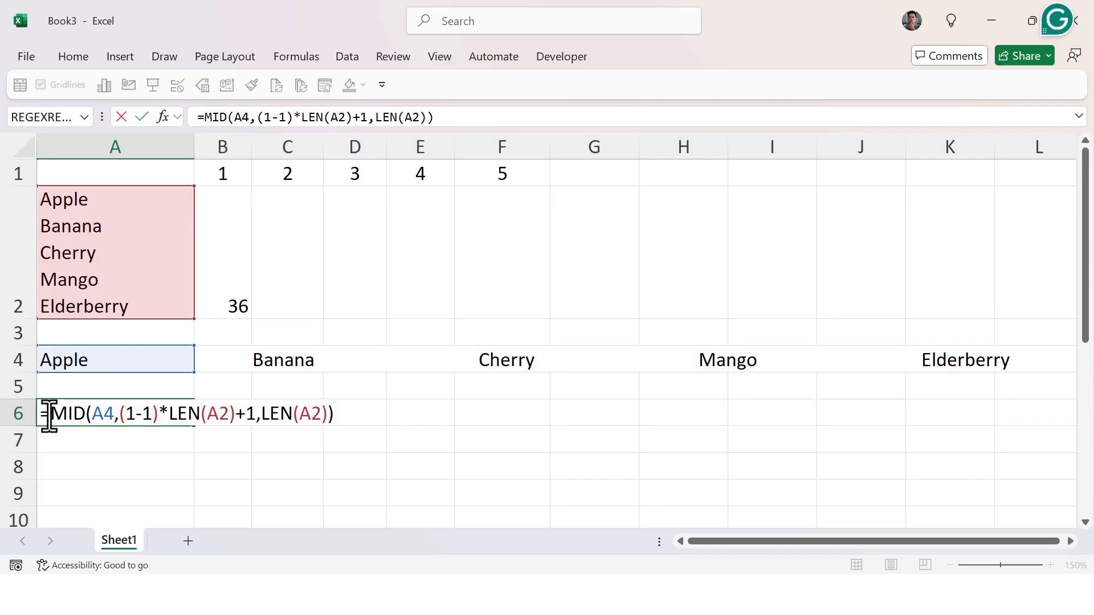
type("Tri")
key("Tab")
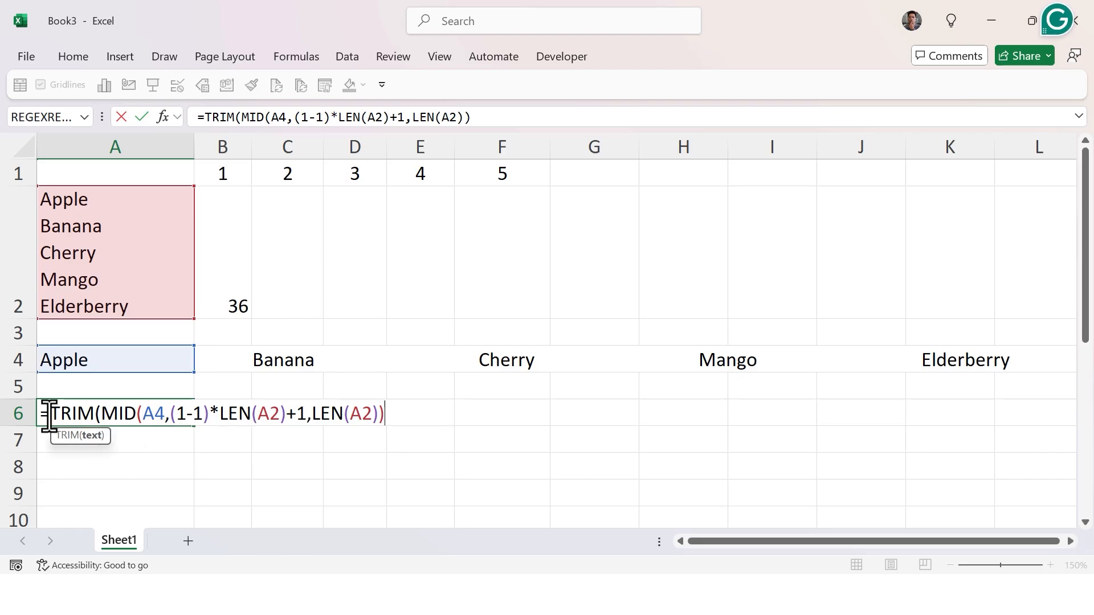
key("Return")
left_click(49, 414)
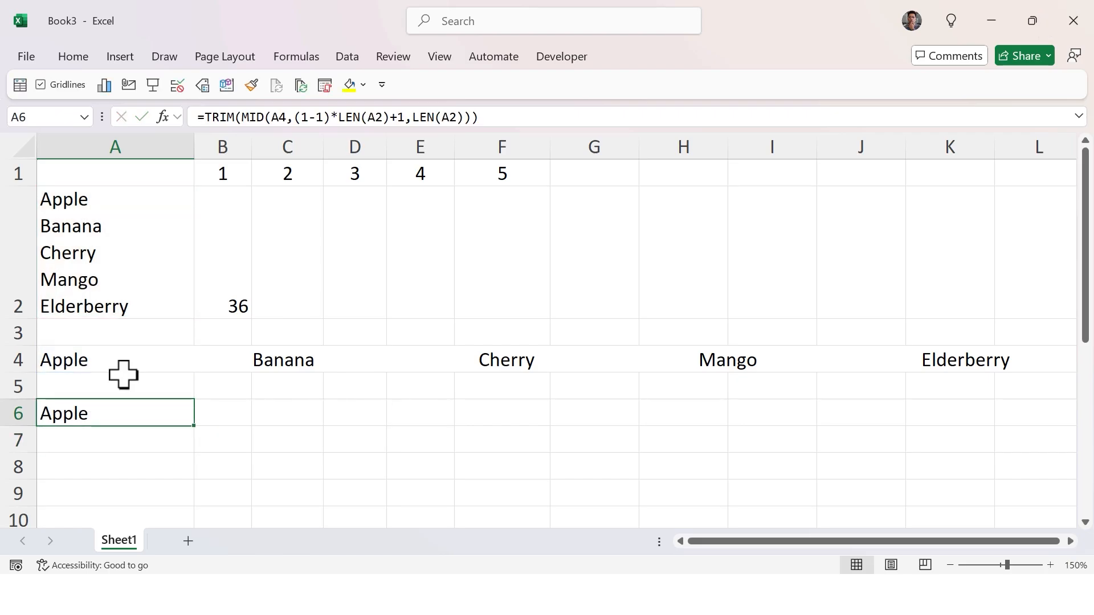
Change the item number in A6's TRIM formula to 2 and enter it.
double_click(91, 414)
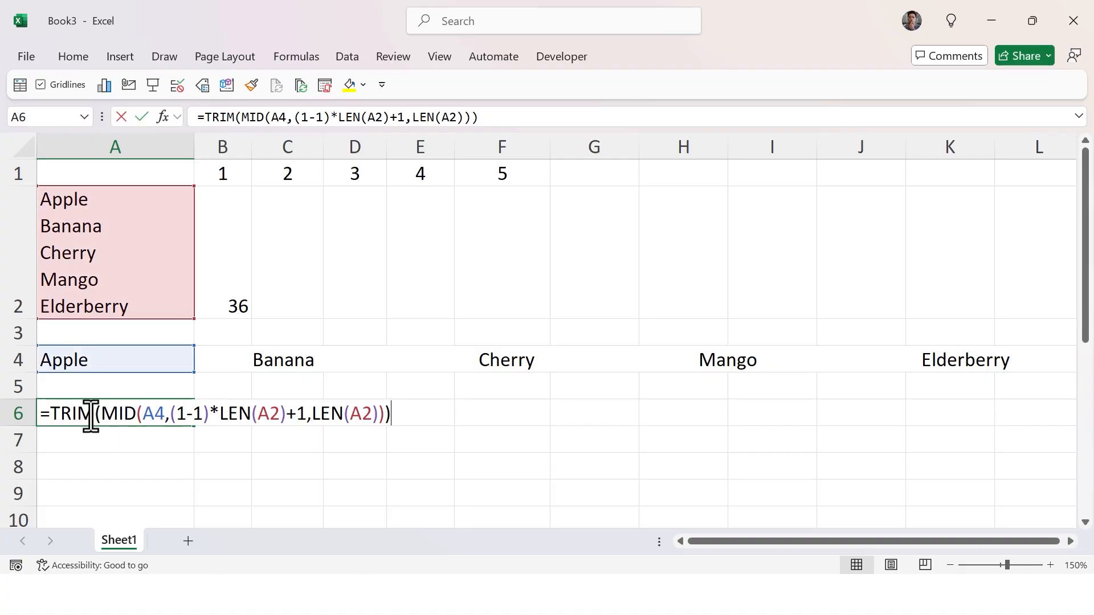
left_click(181, 413)
double_click(183, 413)
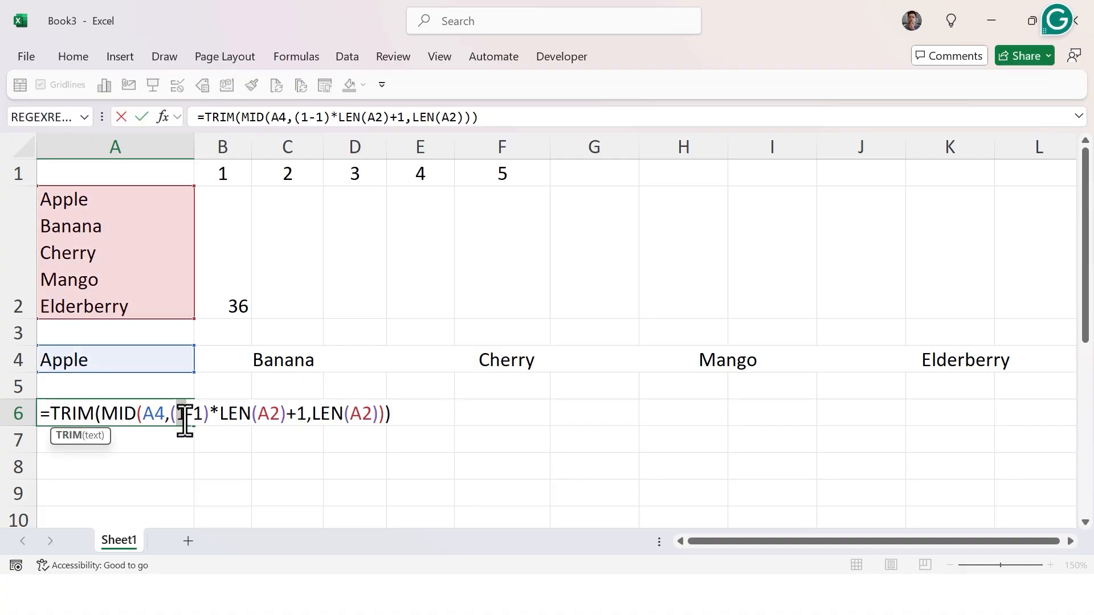
type("2")
key("ctrl+Return")
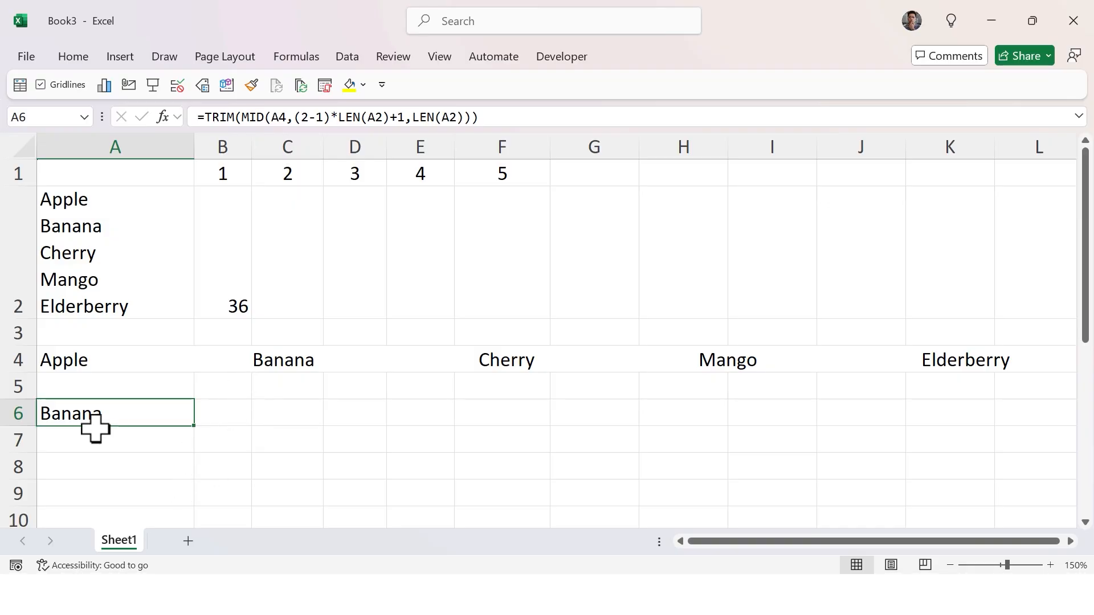
Evaluate the start position argument of A6's formula for item 2, then cancel the edit.
left_click(92, 353)
left_click(90, 422)
double_click(90, 421)
left_click_drag(305, 415, 169, 414)
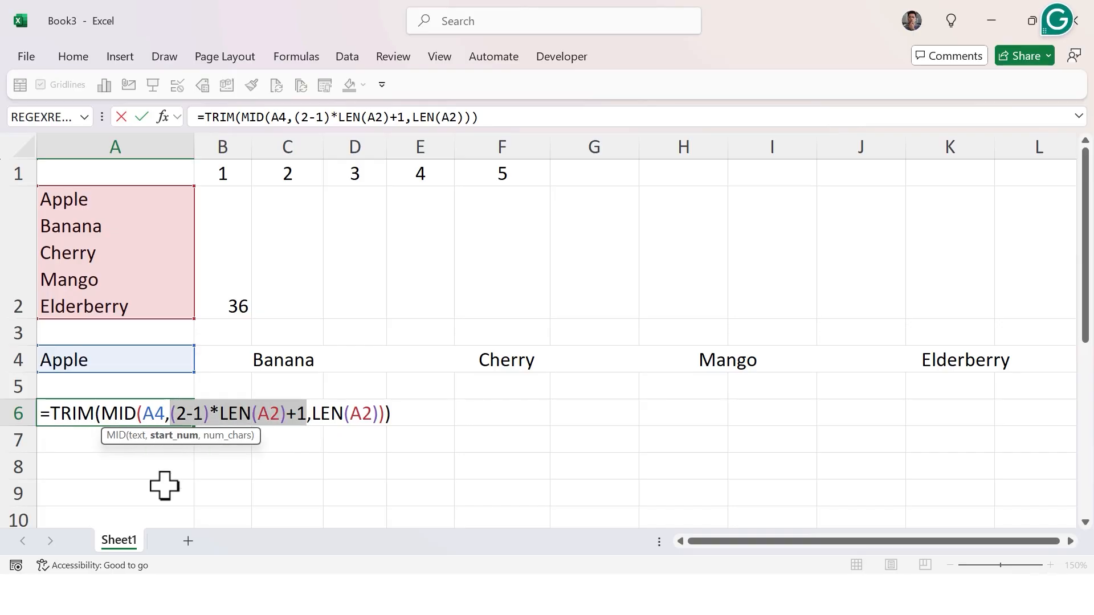
key("F9")
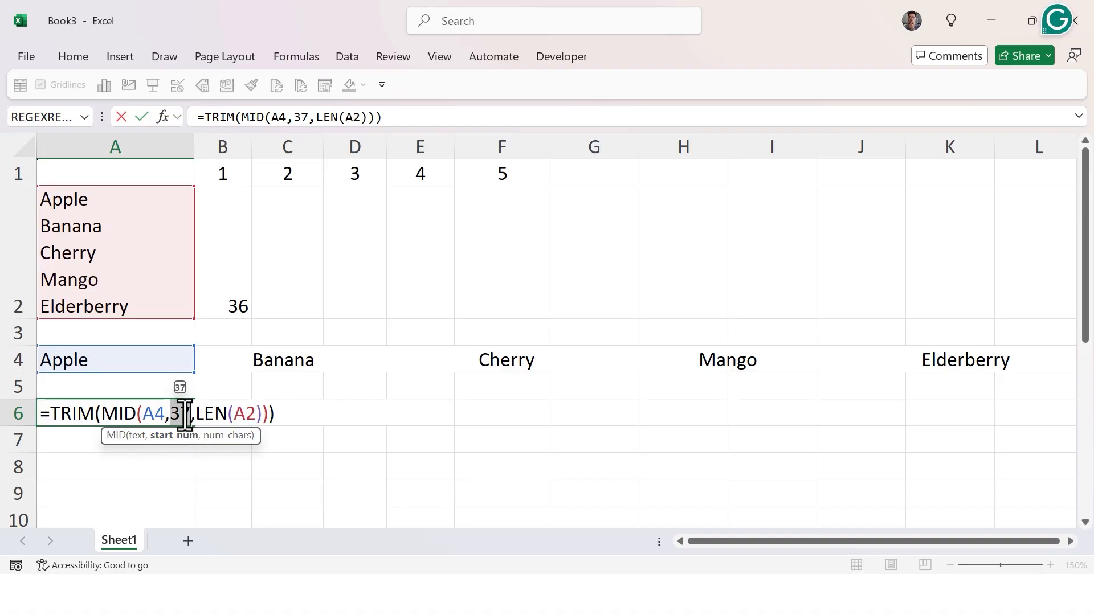
key("Escape")
Try item number 3 in A6's formula and evaluate its start position, then cancel the edit.
double_click(139, 415)
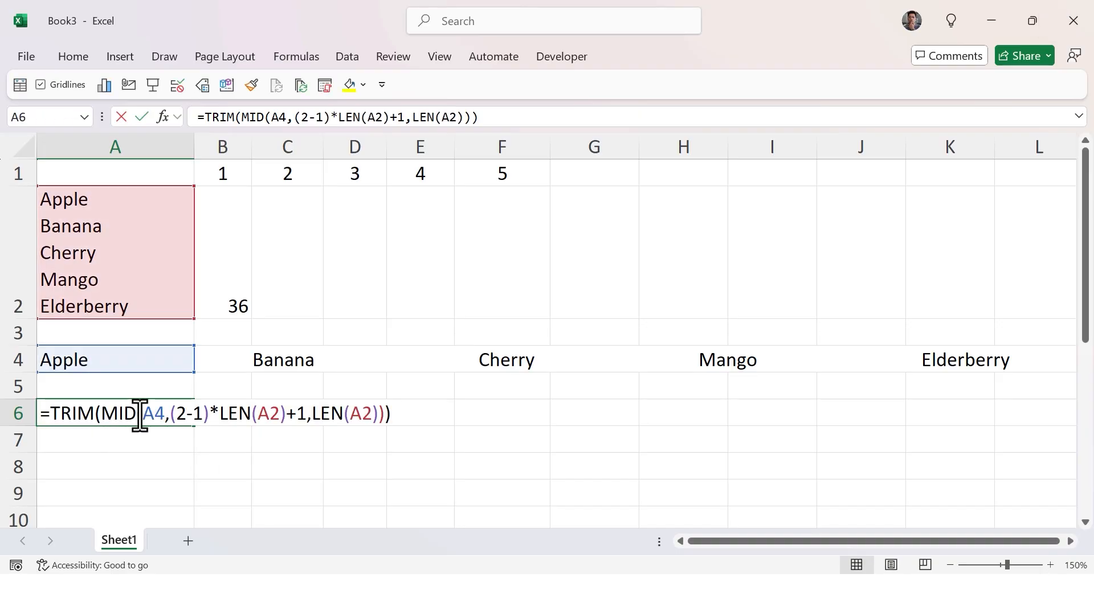
double_click(181, 414)
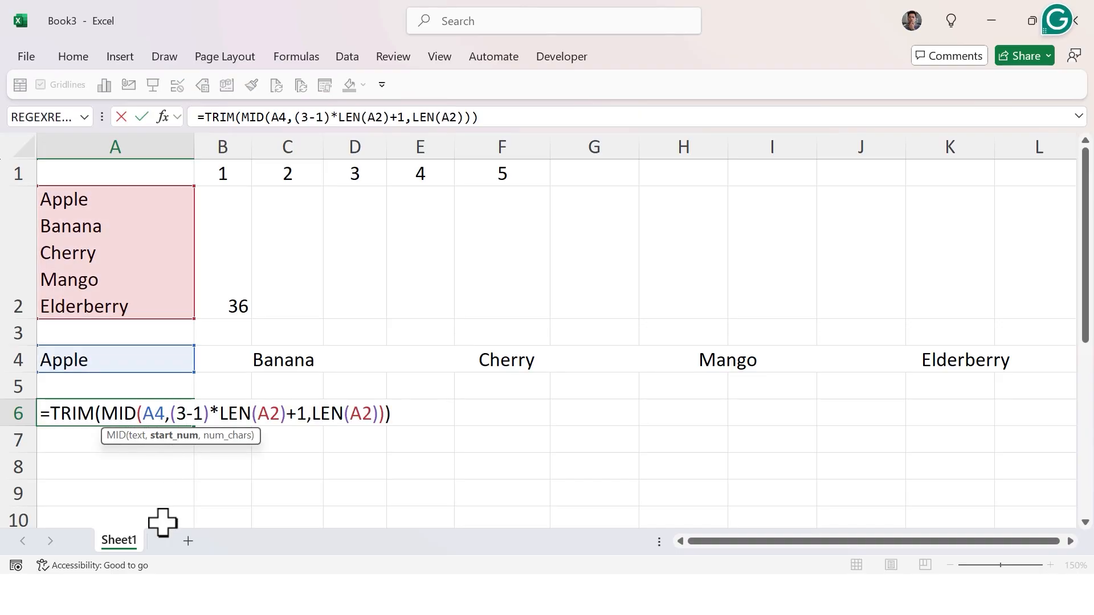
left_click_drag(169, 414, 304, 414)
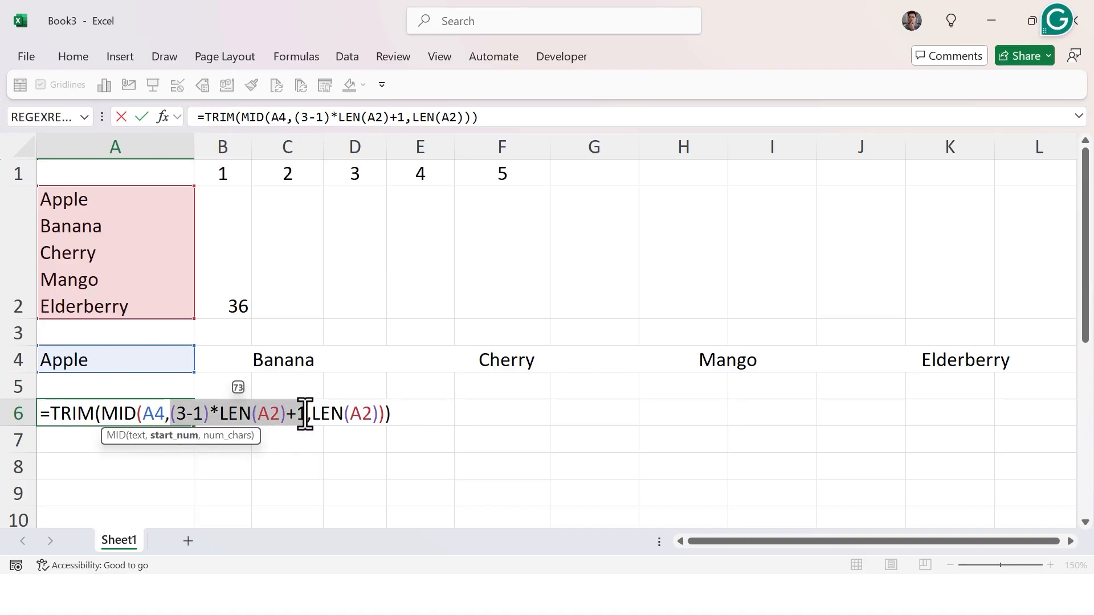
key("F9")
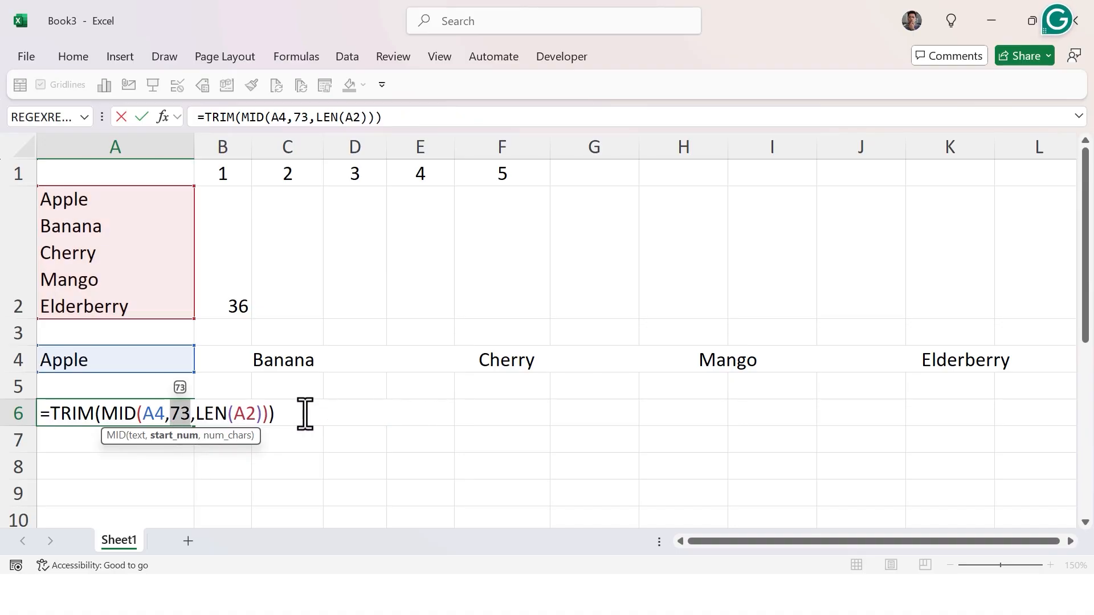
key("ctrl+Return")
key("Escape")
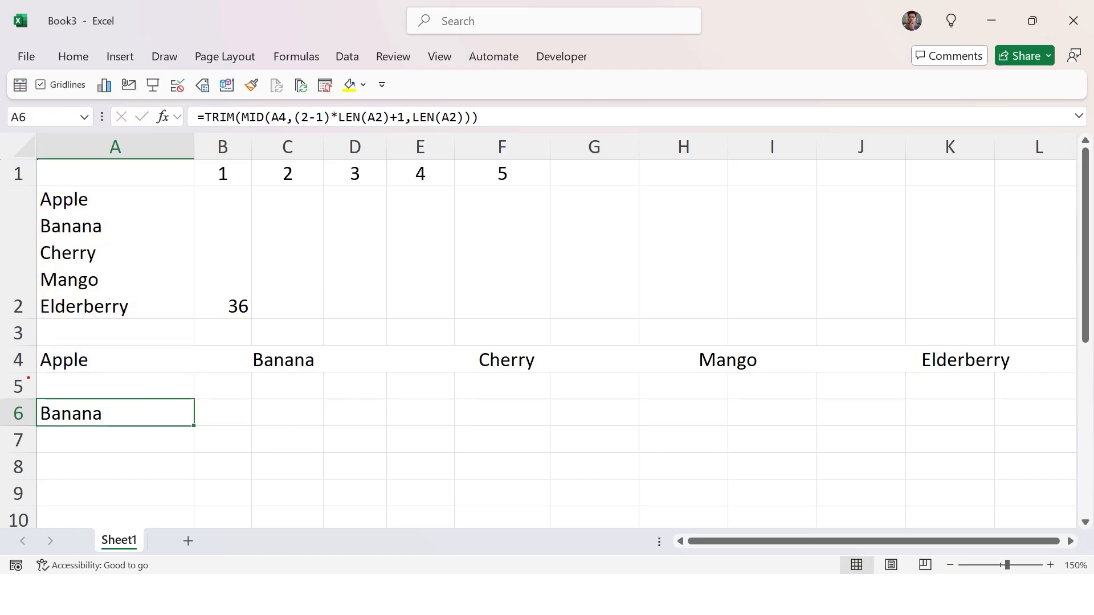
left_click_drag(28, 378, 153, 381)
left_click_drag(167, 337, 56, 337)
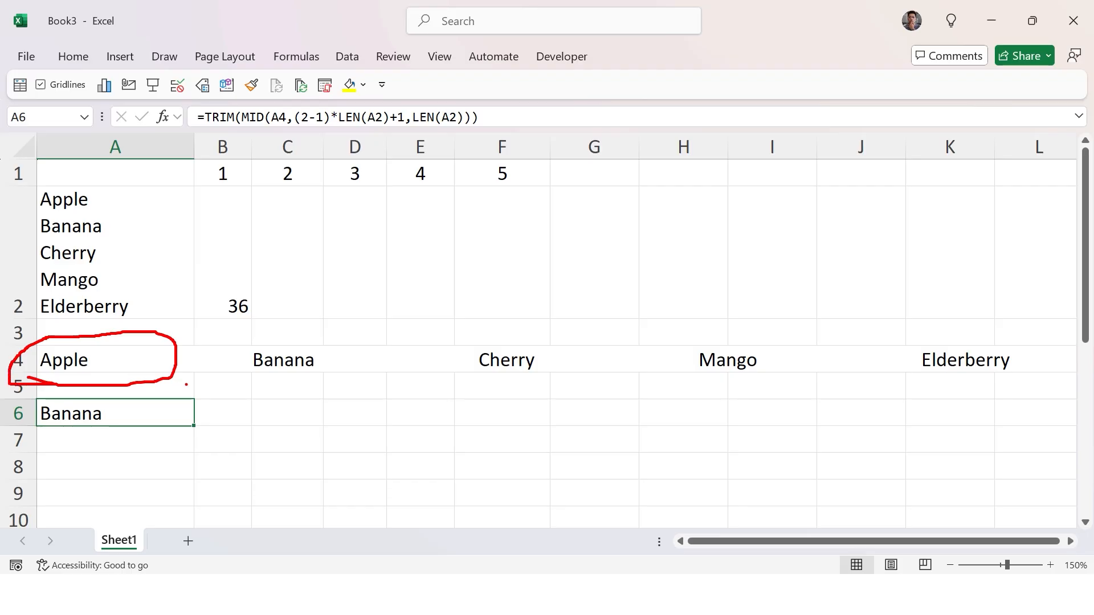
mouse_move(209, 385)
left_mouse_down()
mouse_move(323, 403)
mouse_move(262, 329)
left_mouse_up()
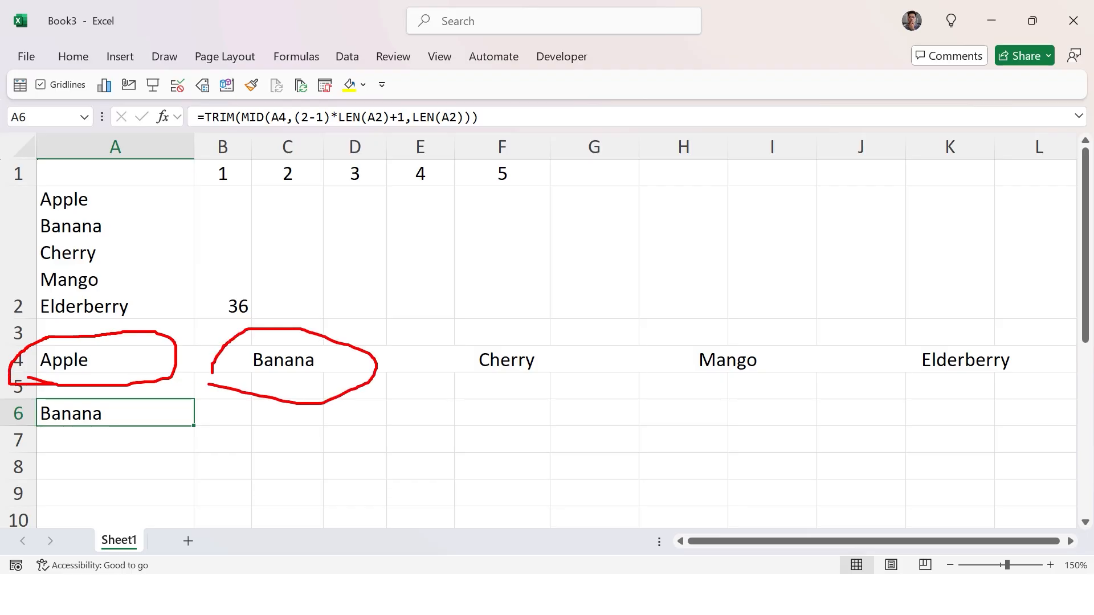
mouse_move(433, 396)
left_mouse_down()
mouse_move(567, 403)
mouse_move(480, 339)
left_mouse_up()
mouse_move(676, 410)
left_mouse_down()
mouse_move(732, 325)
mouse_move(687, 421)
left_mouse_up()
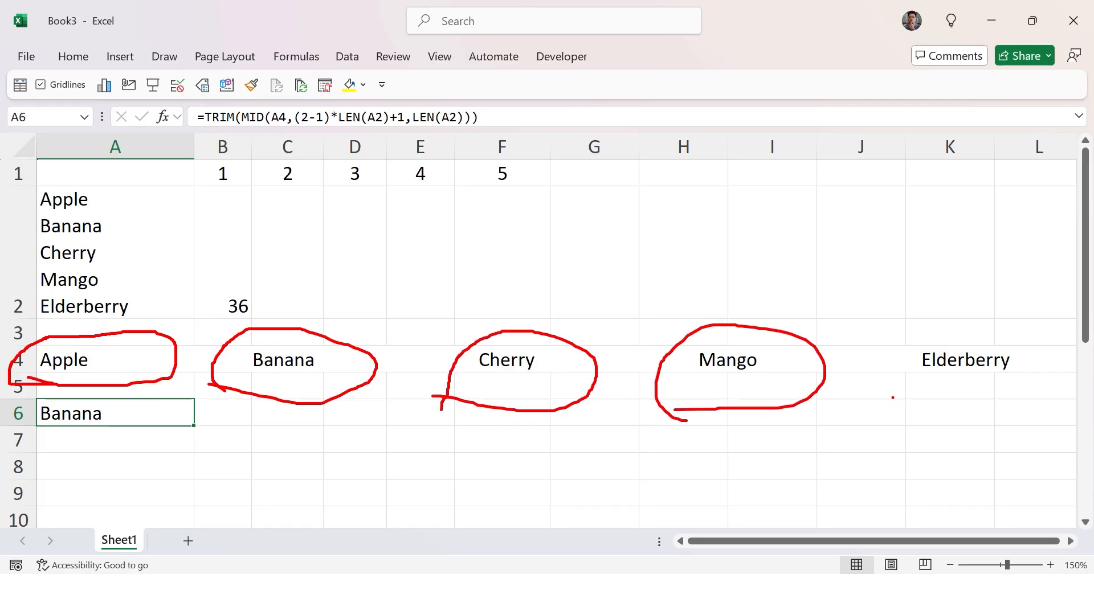
mouse_move(892, 398)
left_mouse_down()
mouse_move(1025, 323)
mouse_move(894, 359)
left_mouse_up()
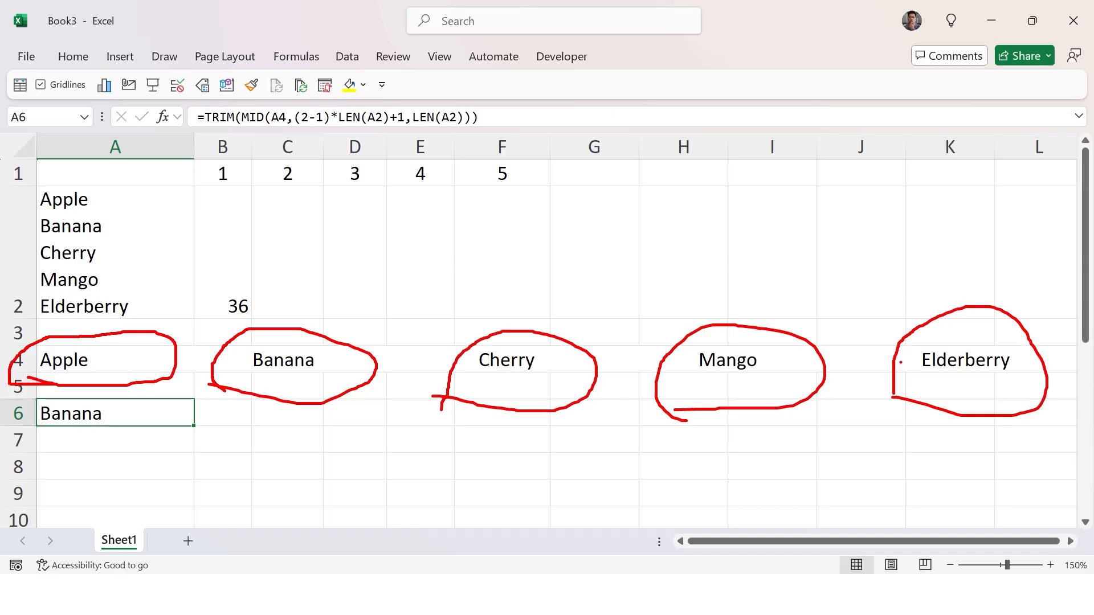
key("Escape")
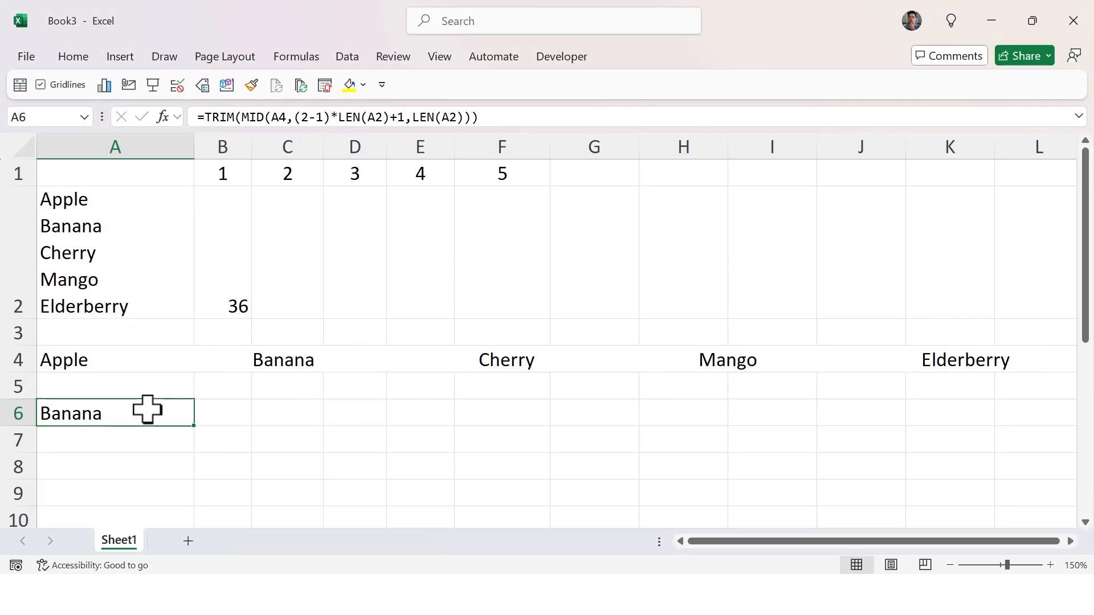
Copy the SUBSTITUTE expression from A4's formula.
double_click(104, 415)
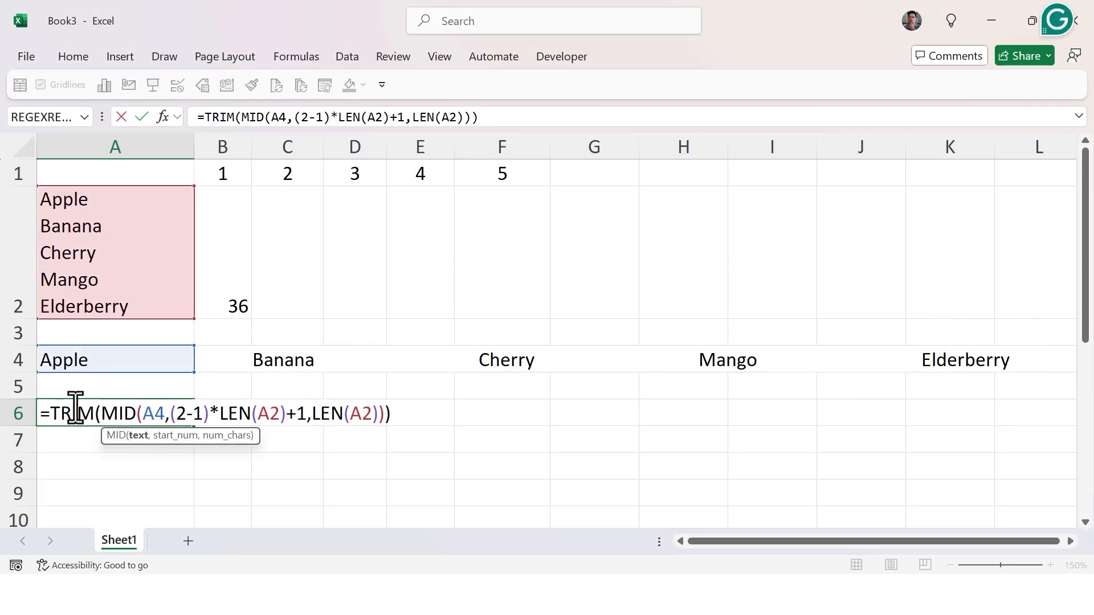
key("ctrl+Return")
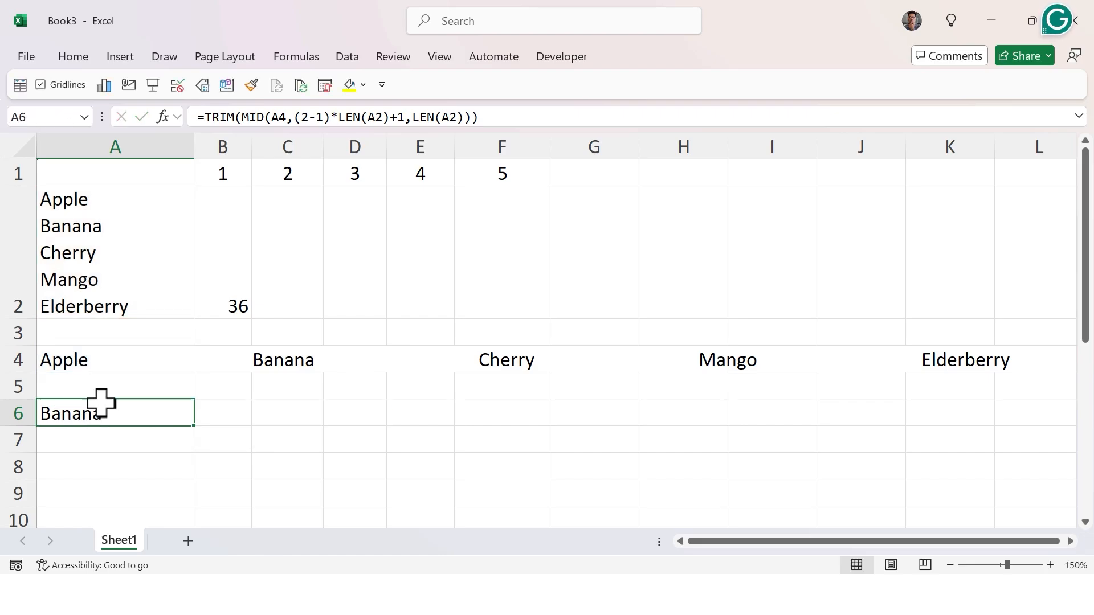
double_click(138, 360)
key("ctrl+Return")
double_click(110, 367)
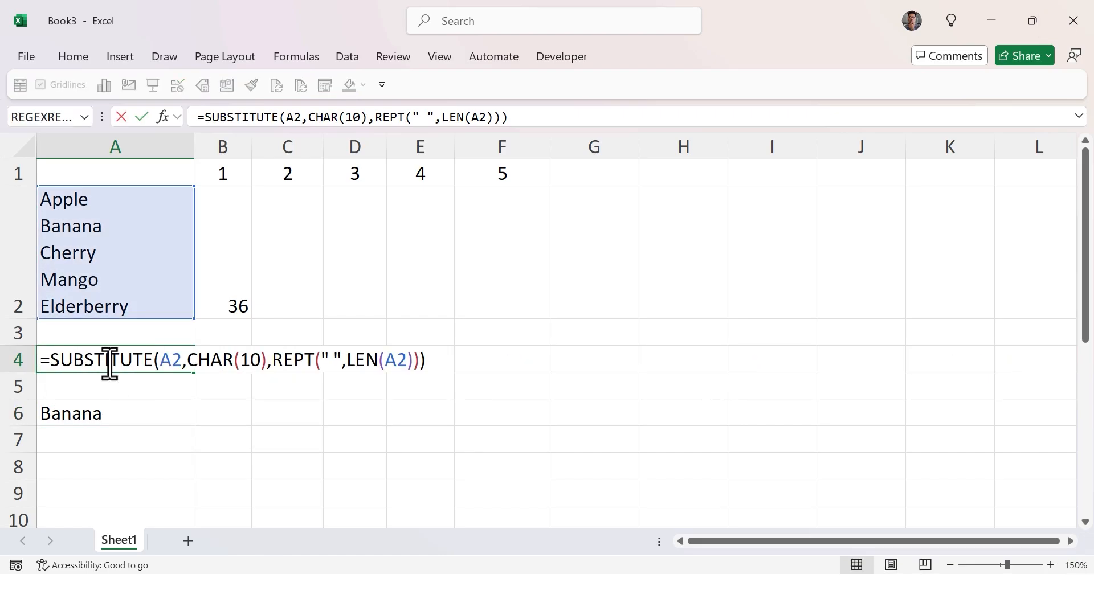
left_click_drag(52, 360, 429, 361)
key("ctrl+c")
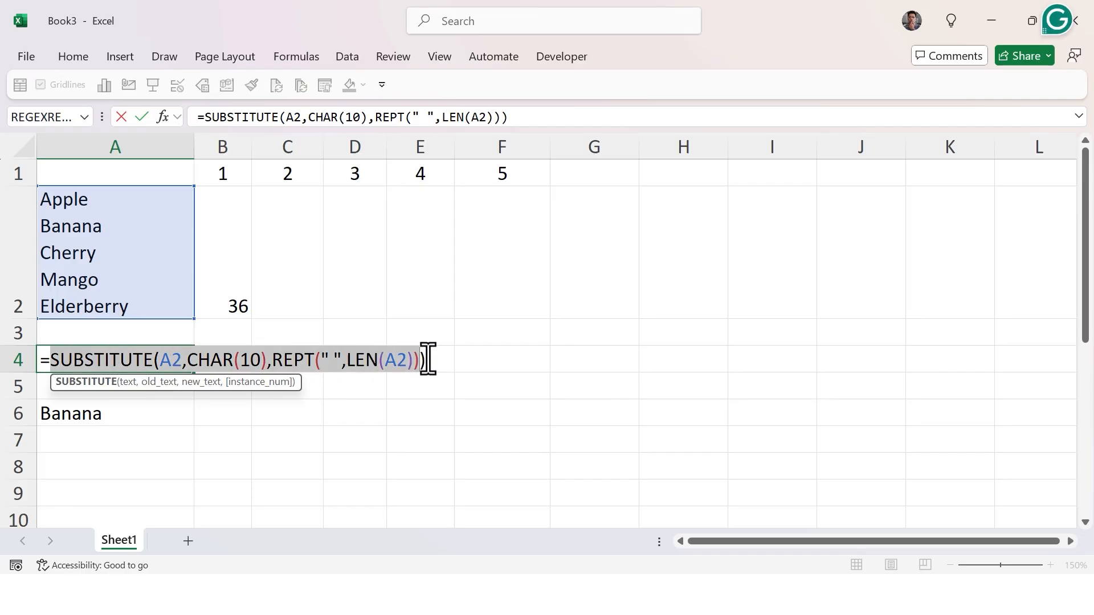
key("ctrl+Return")
Replace the A4 reference in A6's formula with the pasted SUBSTITUTE expression and enter it.
left_click(105, 415)
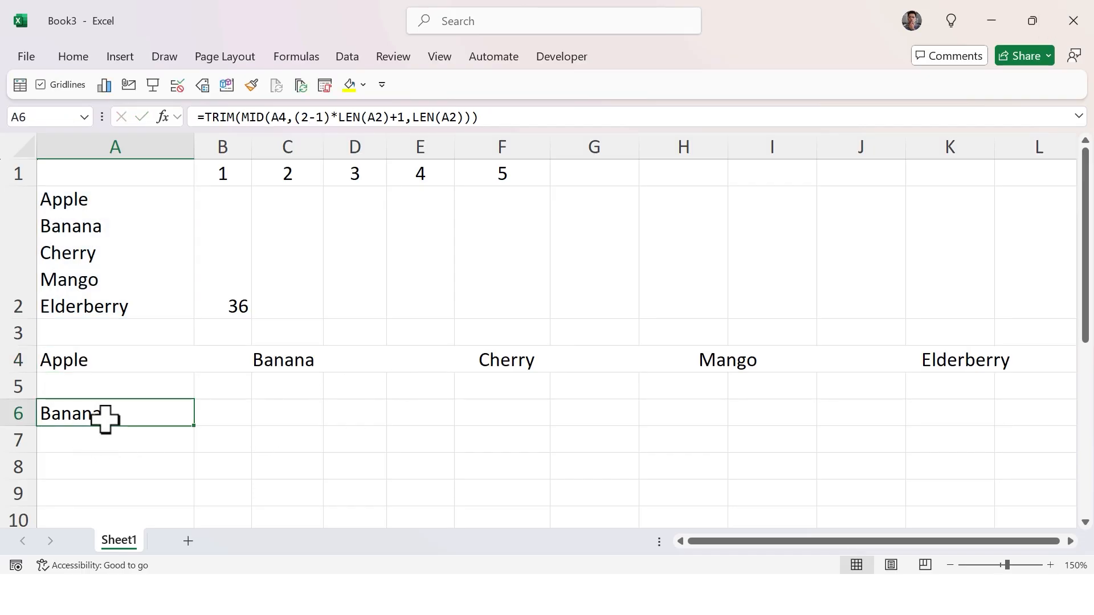
double_click(147, 415)
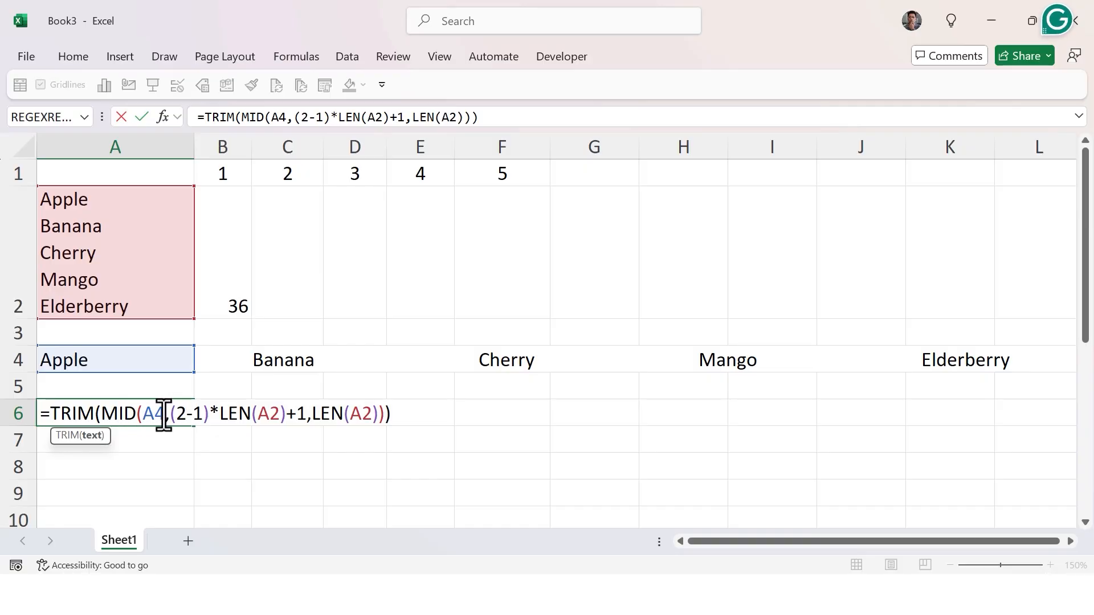
left_click_drag(165, 414, 143, 414)
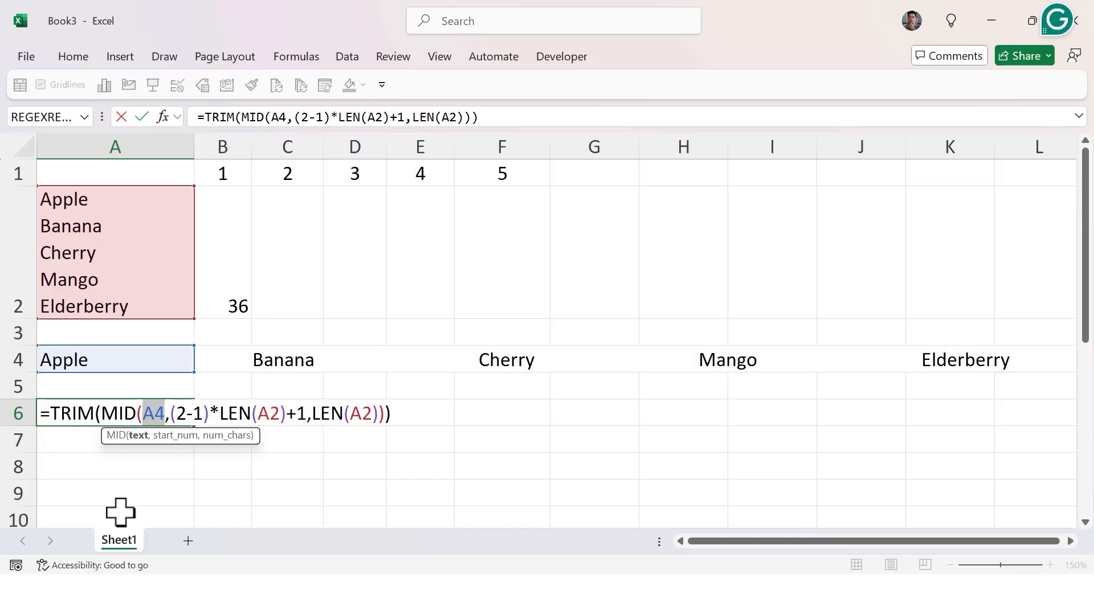
key("ctrl+v")
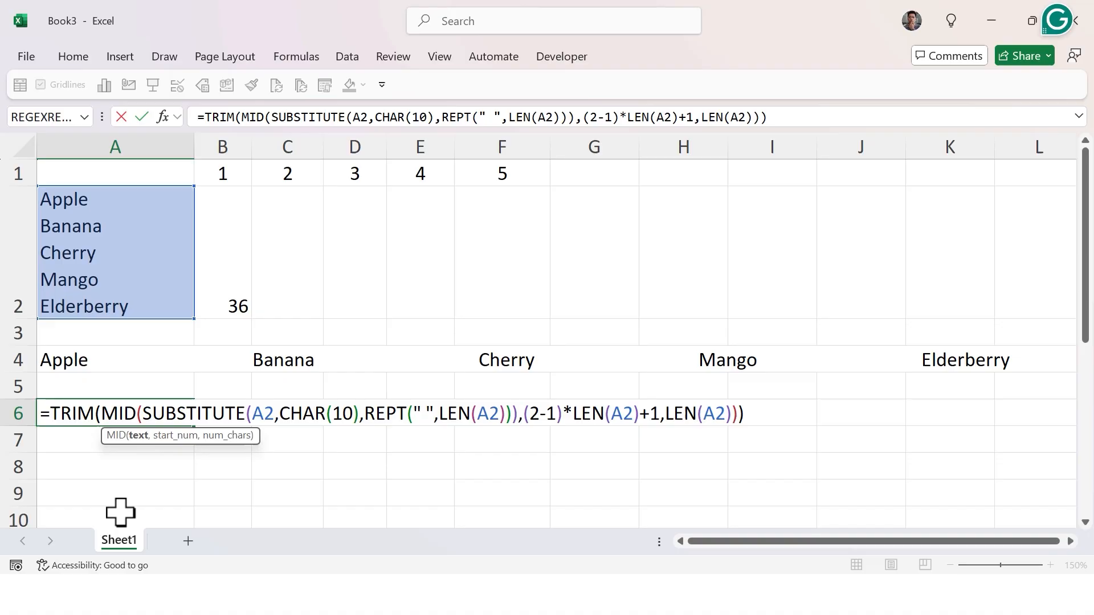
key("Return")
Delete rows 4 and 5 above the combined TRIM formula and review the formula's closing part.
key("Up")
key("Up")
key("Up")
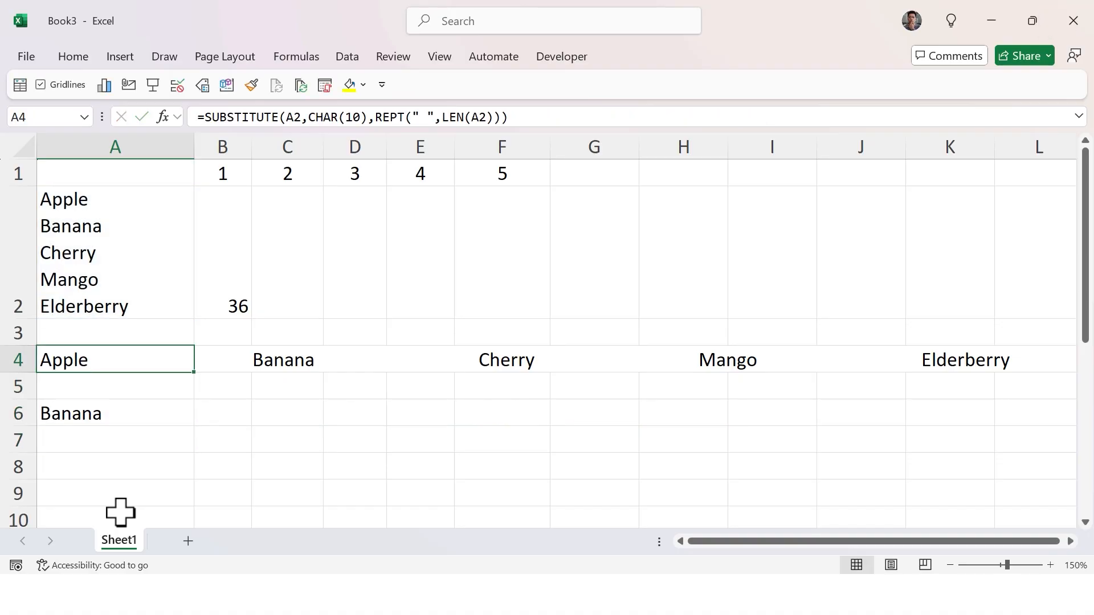
key("ctrl+minus")
key("ctrl+minus")
key("Up")
key("Down")
key("F2")
key("ctrl+shift+Left")
key("ctrl+shift+Left")
key("ctrl+shift+Left")
key("ctrl+shift+Left")
key("ctrl+shift+Left")
key("ctrl+shift+Left")
key("ctrl+shift+Left")
key("ctrl+shift+Left")
key("ctrl+shift+Left")
key("ctrl+shift+Left")
key("ctrl+shift+Left")
key("ctrl+shift+Left")
key("ctrl+shift+Left")
key("ctrl+shift+Left")
key("ctrl+shift+Left")
key("ctrl+shift+Left")
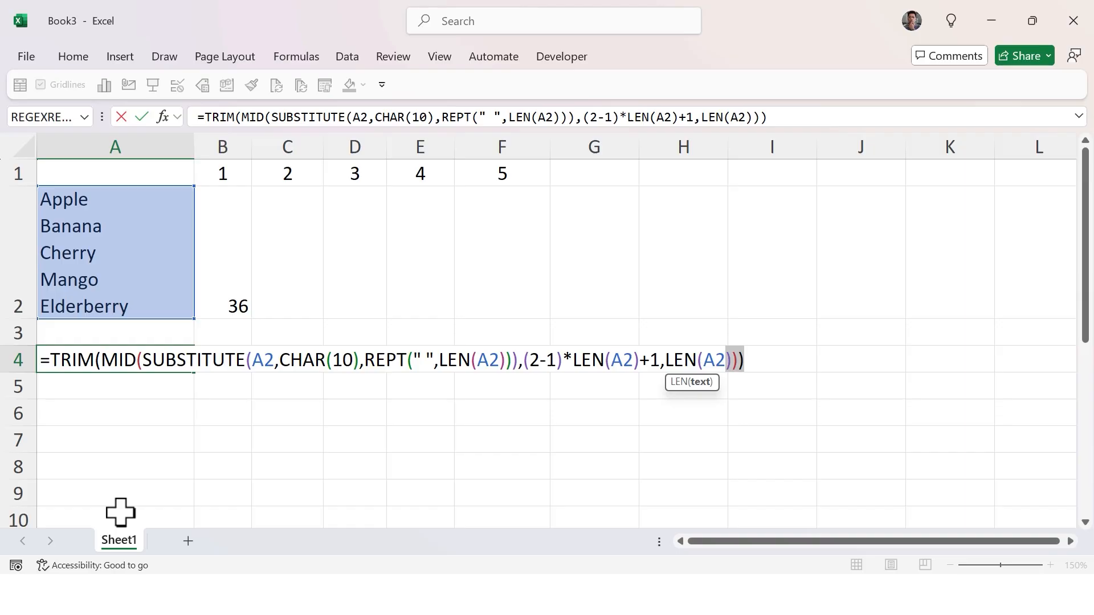
key("Escape")
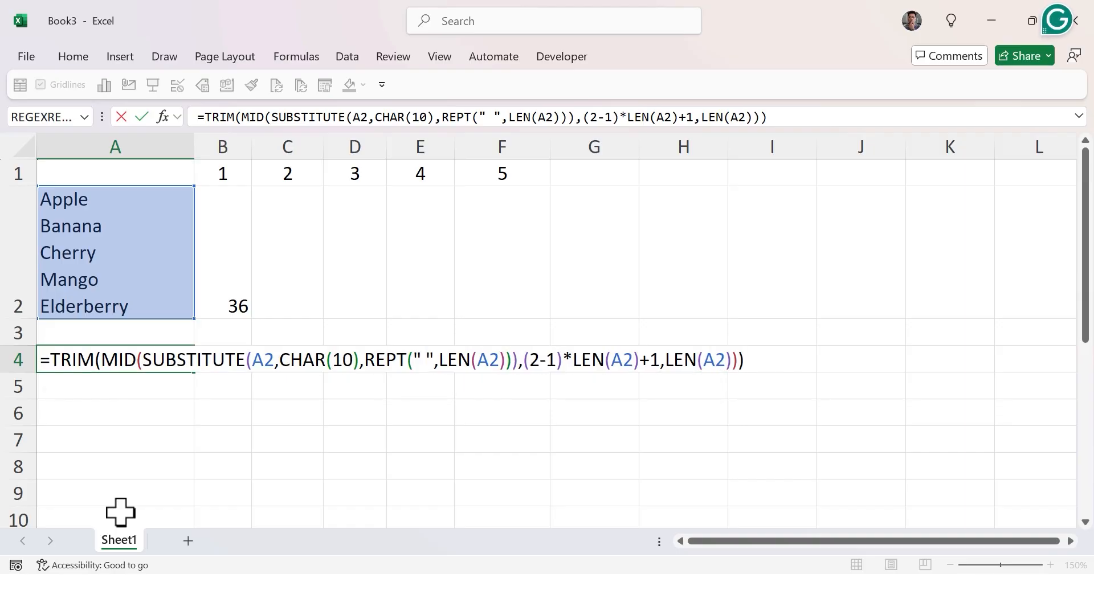
Clear B2 and paste the SUBSTITUTE(A2,CHAR(10),REPT(" ",LEN(A2))) text into it without an equals sign.
key("Escape")
key("Up")
key("Up")
key("Up")
key("Right")
key("Down")
key("Delete")
key("F2")
key("ctrl+v")
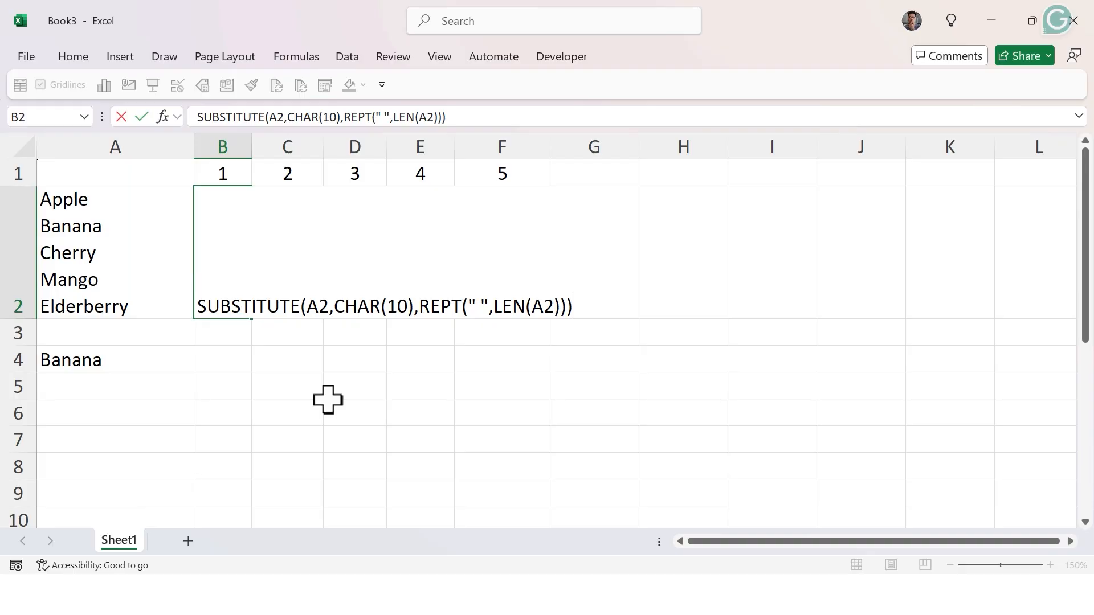
key("Return")
key("Up")
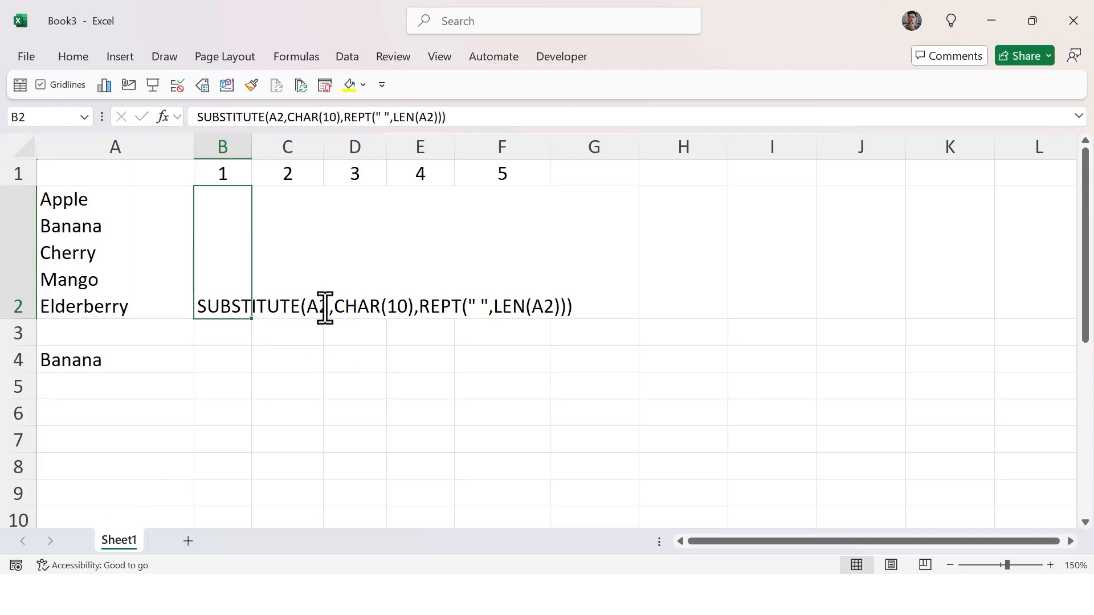
Clear B2, copy the combined TRIM formula from A4 and paste it into B2, confirming it there.
key("Delete")
key("Left")
key("Down")
key("Down")
key("F2")
key("Left")
key("shift+Left")
key("shift+Left")
key("shift+Left")
key("shift+Left")
key("shift+Left")
key("shift+Left")
key("shift+Left")
key("shift+Left")
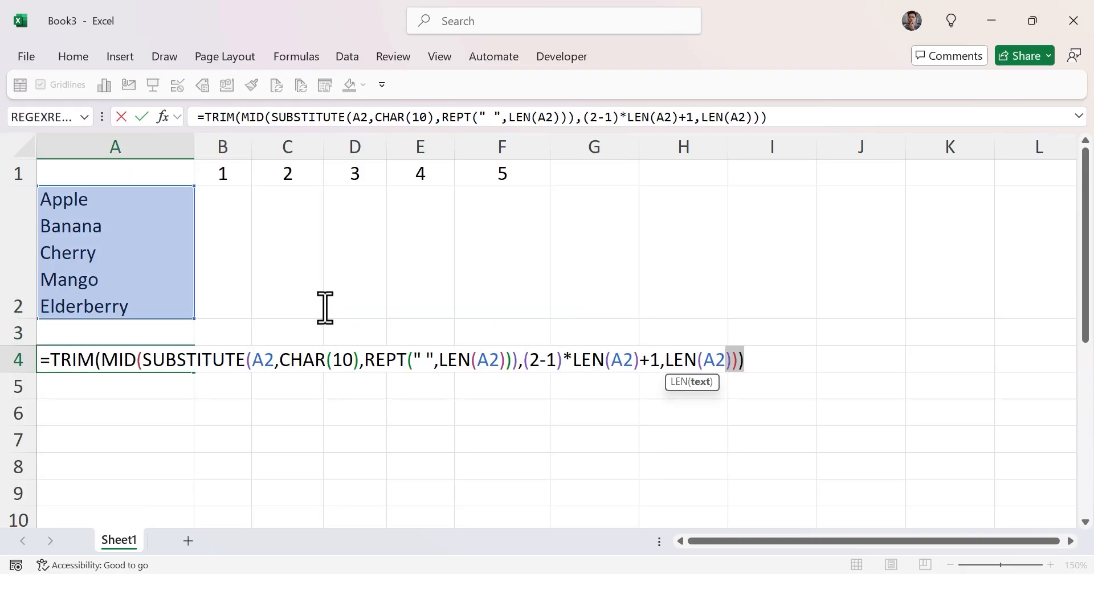
key("ctrl+shift+Left")
key("ctrl+shift+Left")
key("ctrl+shift+Left")
key("ctrl+shift+Left")
key("ctrl+shift+Left")
key("ctrl+shift+Left")
key("ctrl+shift+Left")
key("ctrl+shift+Left")
key("ctrl+shift+Left")
key("ctrl+shift+Left")
key("ctrl+shift+Left")
key("ctrl+shift+Left")
key("ctrl+shift+Left")
key("ctrl+shift+Left")
key("ctrl+shift+Left")
key("ctrl+shift+Left")
key("ctrl+shift+Left")
key("ctrl+shift+Left")
key("ctrl+shift+Left")
key("ctrl+shift+Left")
key("ctrl+c")
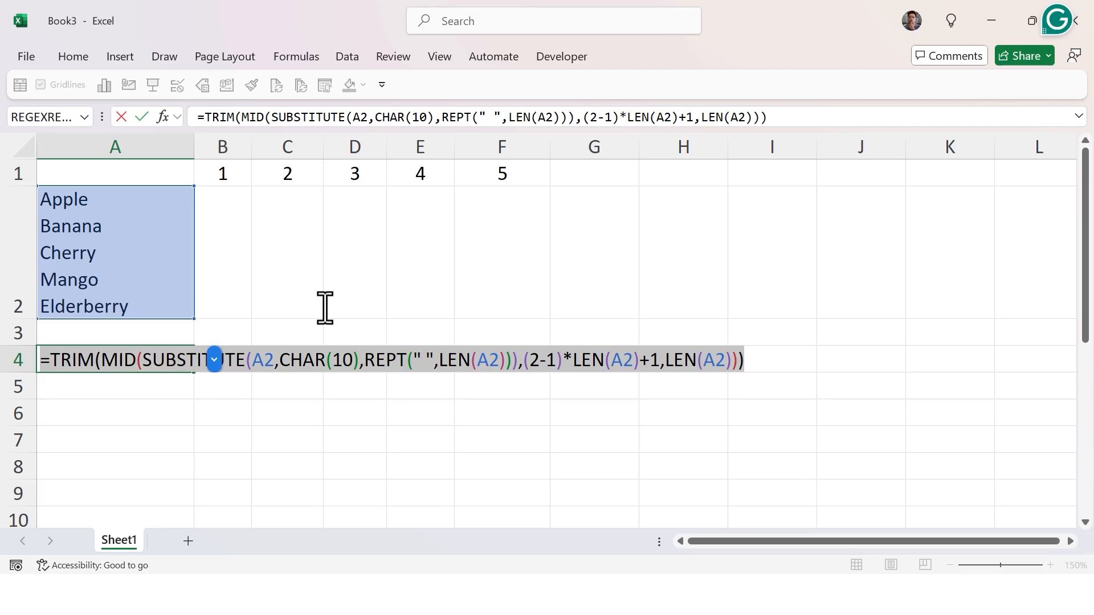
key("Right")
key("Tab")
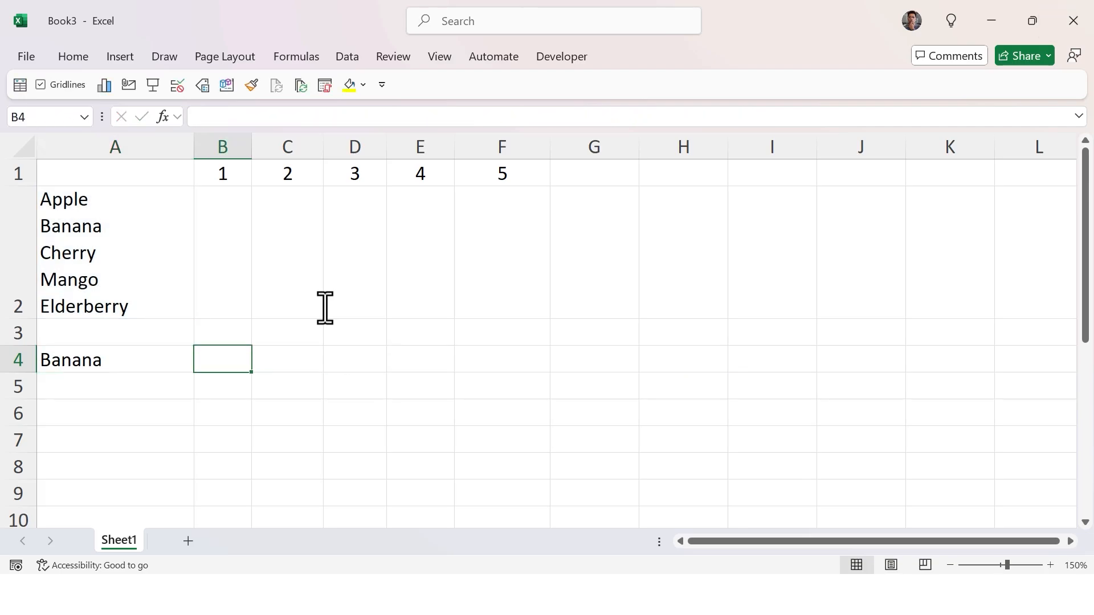
key("Up")
key("Up")
key("F2")
key("ctrl+v")
key("ctrl+Return")
Replace the hard-coded 2 in the (2-1) term of B2's formula with a reference to B1 and enter it.
key("F2")
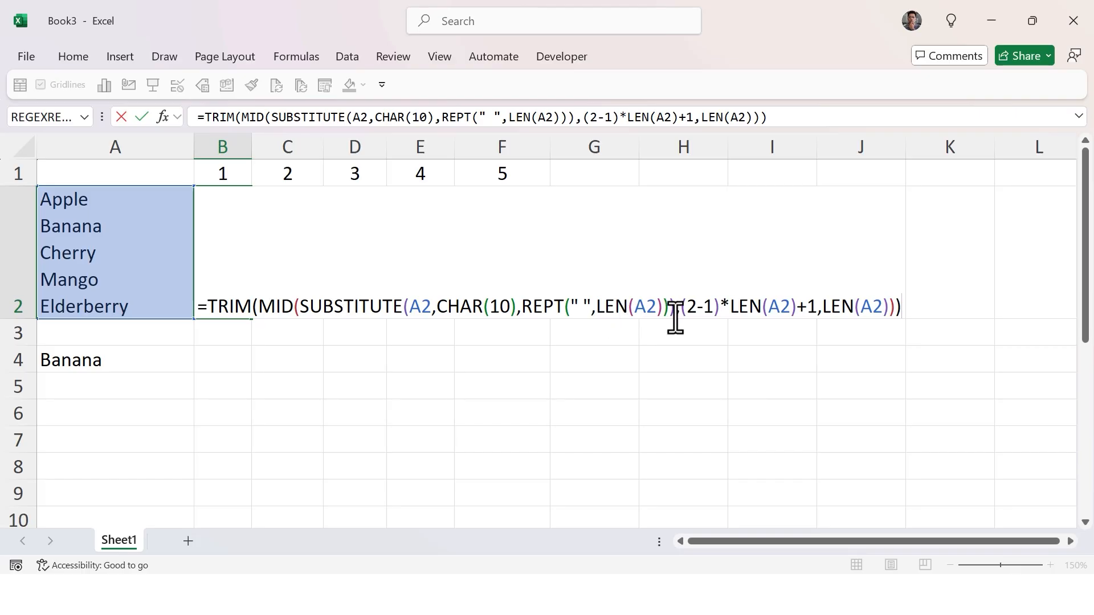
left_click(688, 309)
double_click(688, 309)
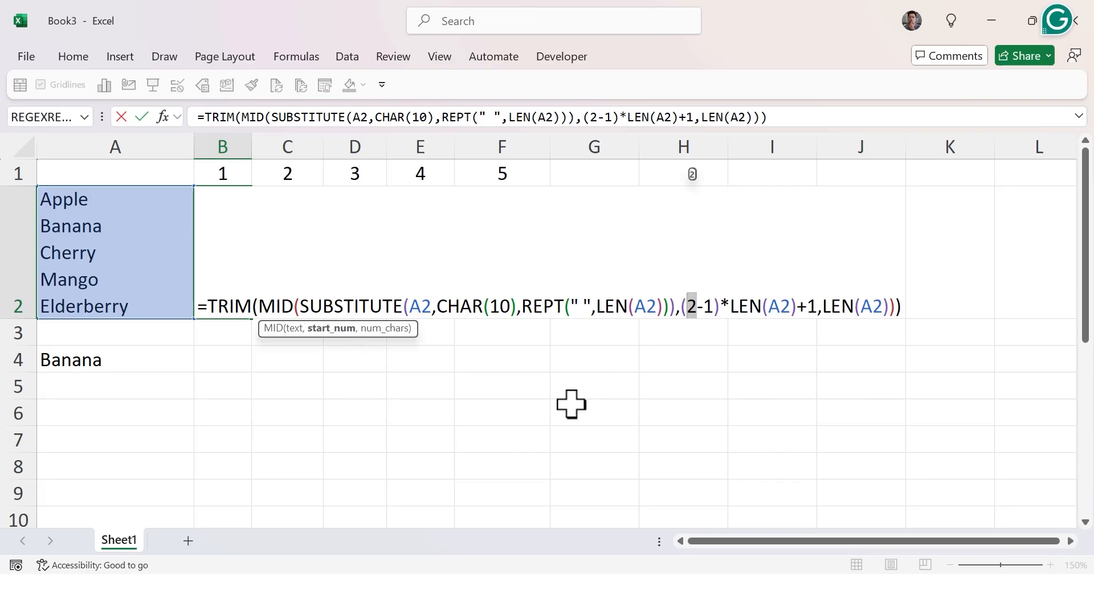
key("BackSpace")
key("Up")
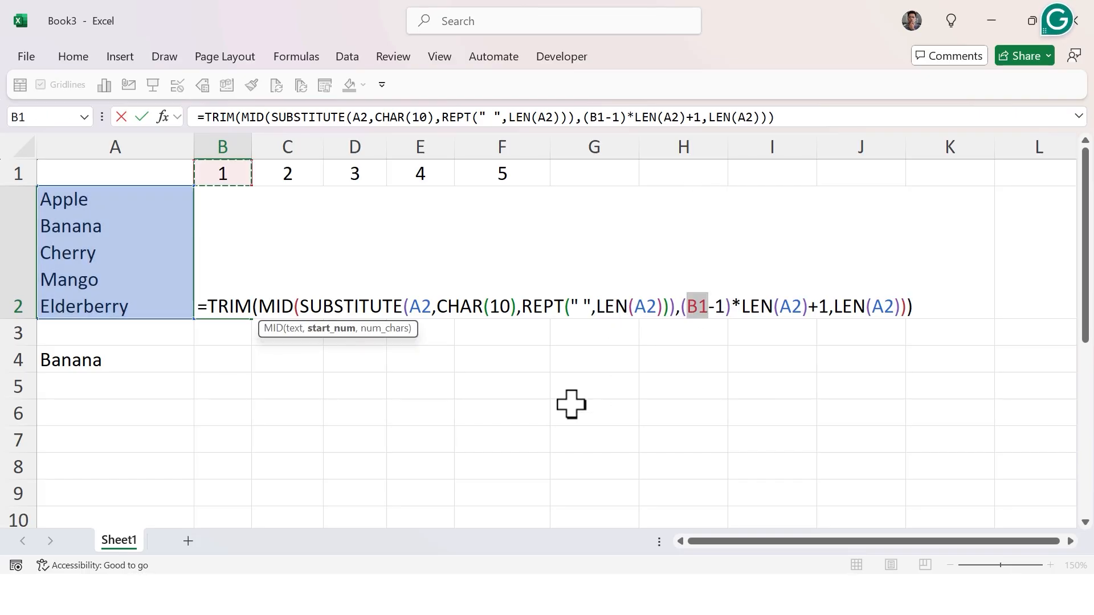
key("Return")
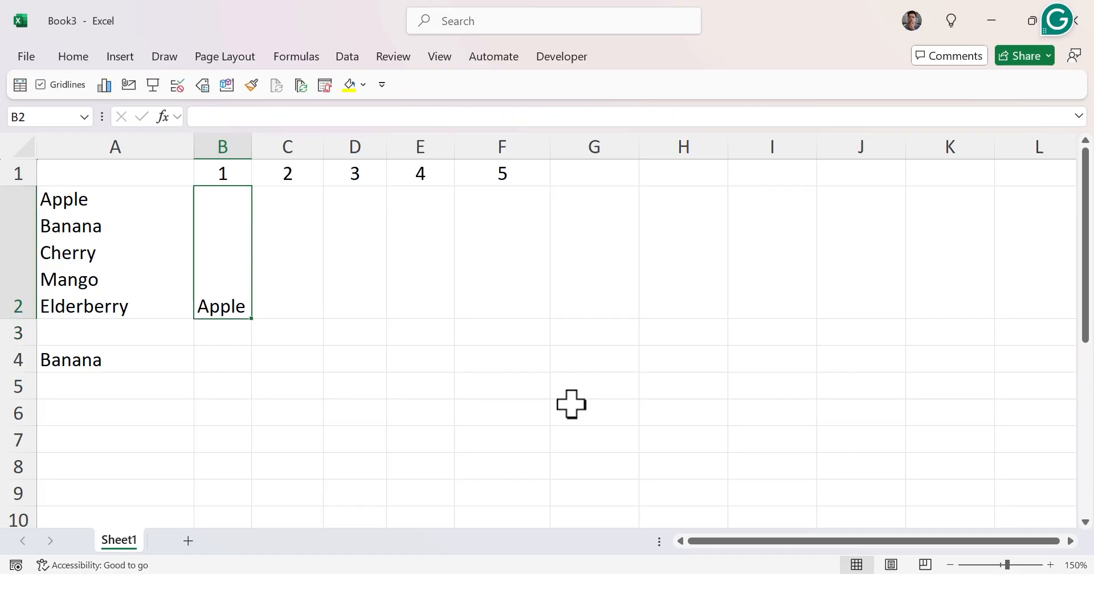
Make all four A2 references in B2's formula absolute as $A$2 and enter it.
key("Up")
key("F2")
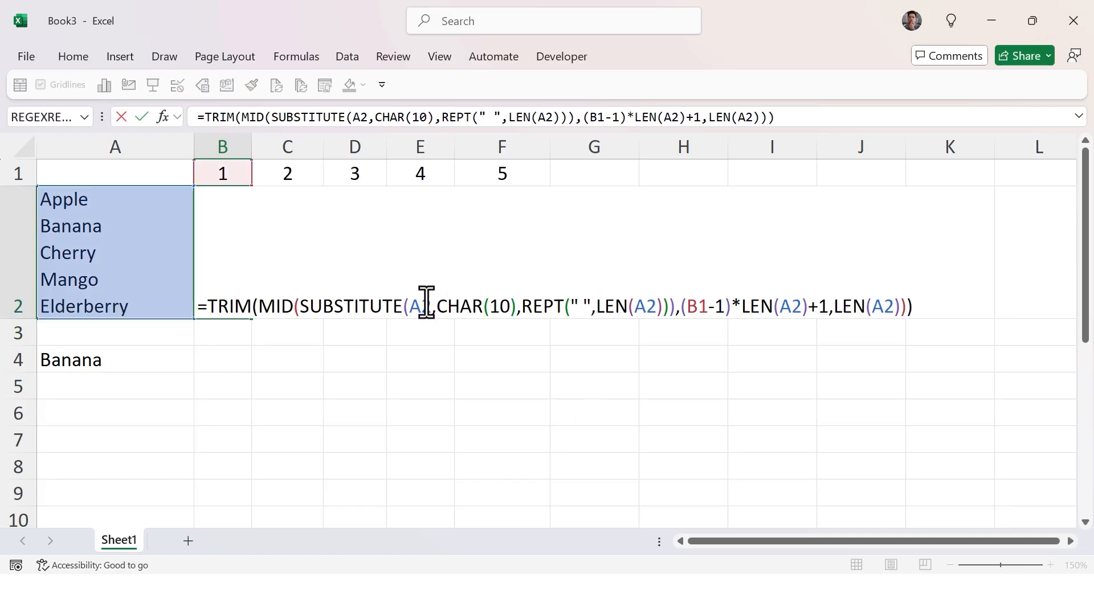
double_click(413, 306)
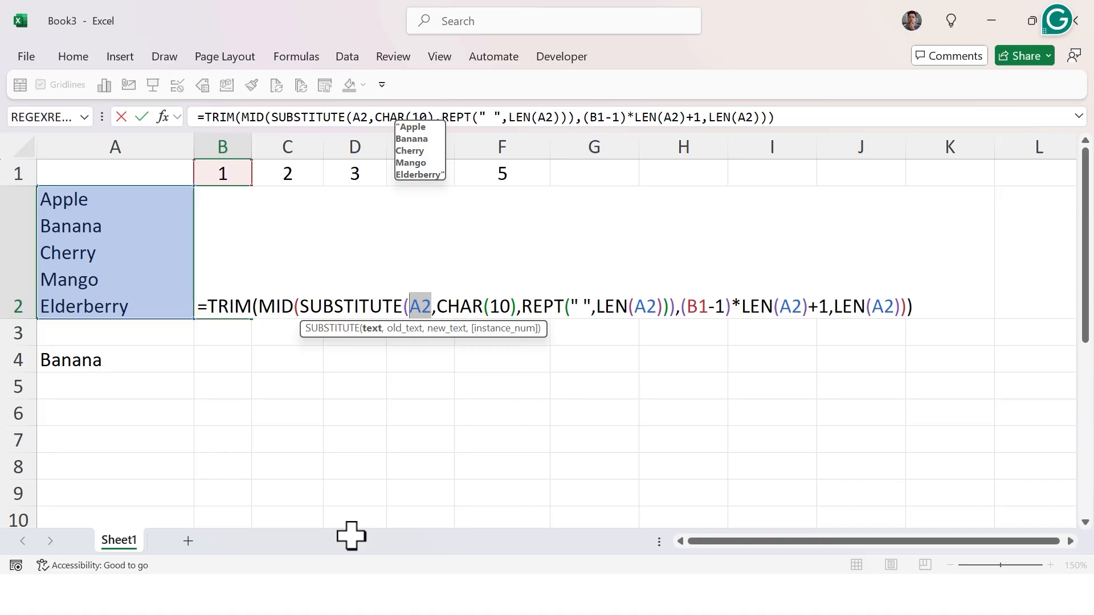
key("F4")
left_click(674, 306)
double_click(673, 306)
key("F4")
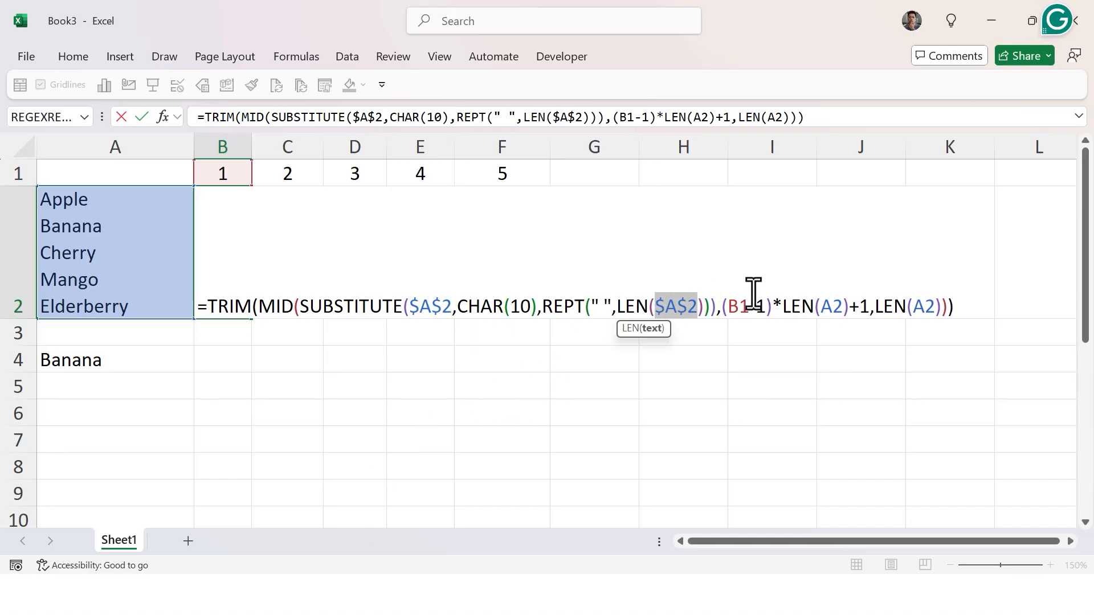
double_click(826, 306)
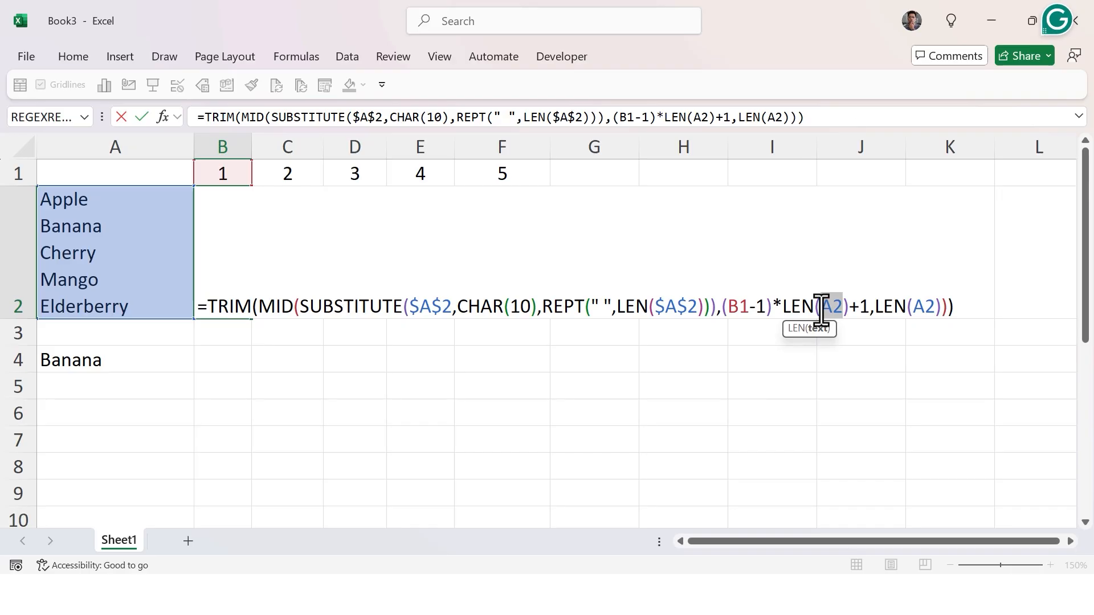
key("F4")
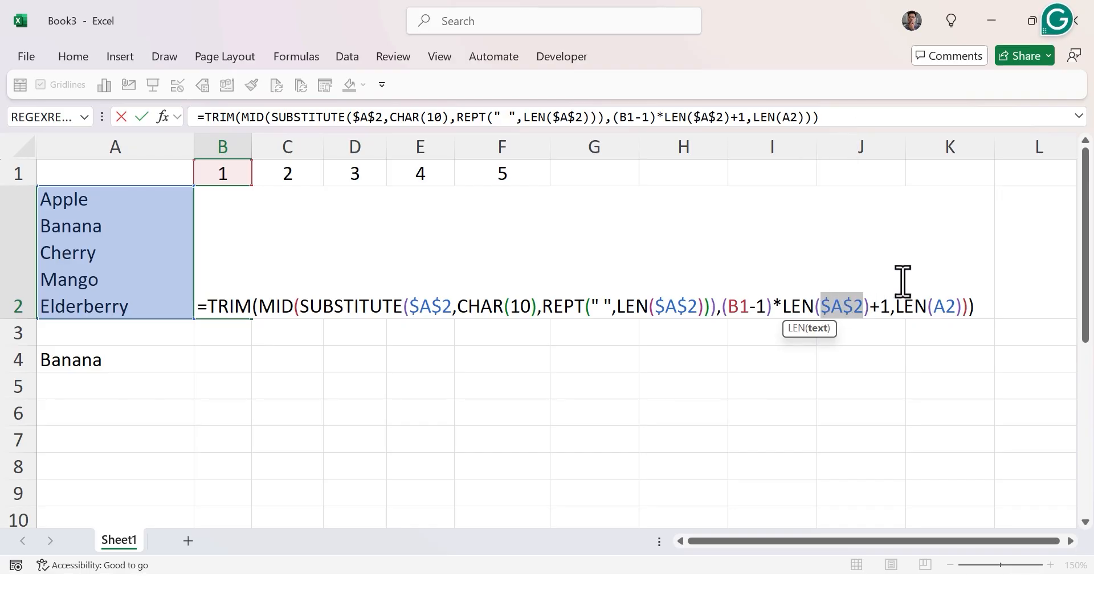
double_click(947, 306)
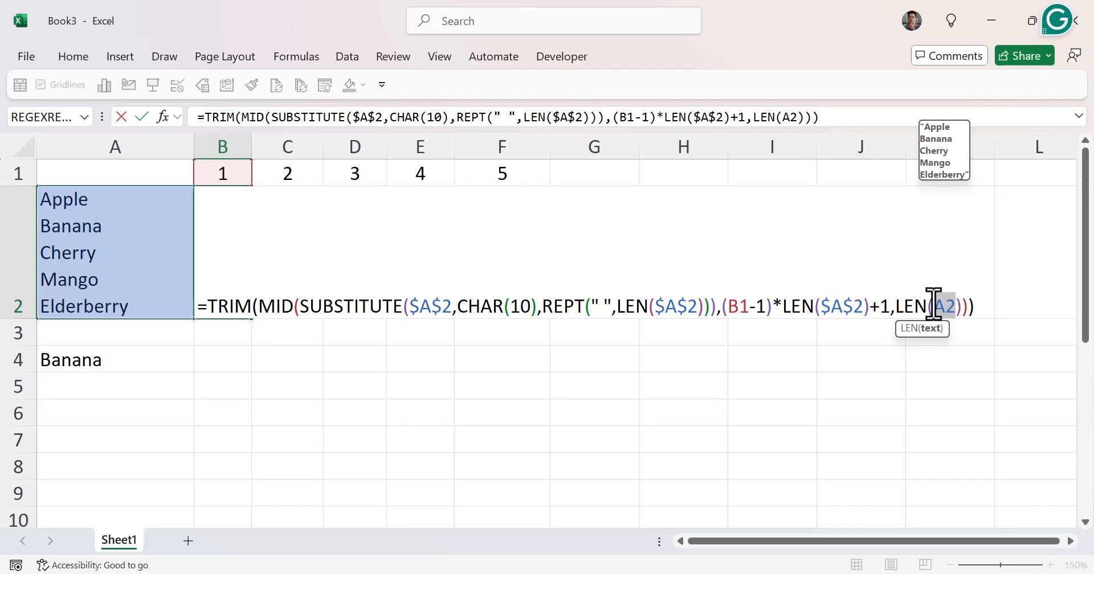
key("F4")
key("Return")
Fill B2's formula right across C2 to F2.
key("Up")
key("shift+Right")
key("shift+Right")
key("shift+Right")
key("shift+Right")
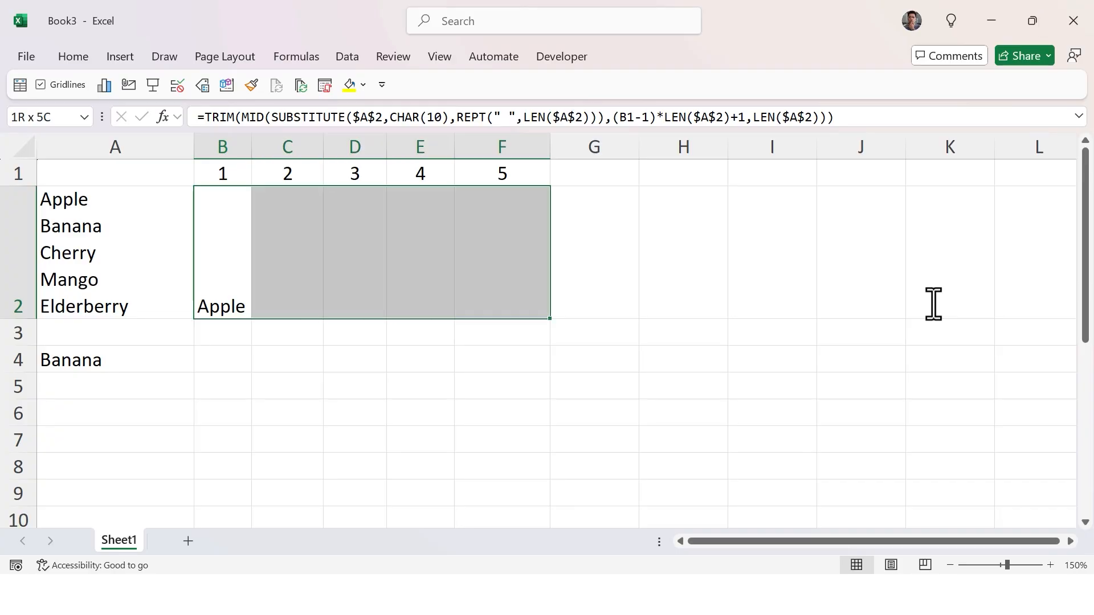
key("ctrl+r")
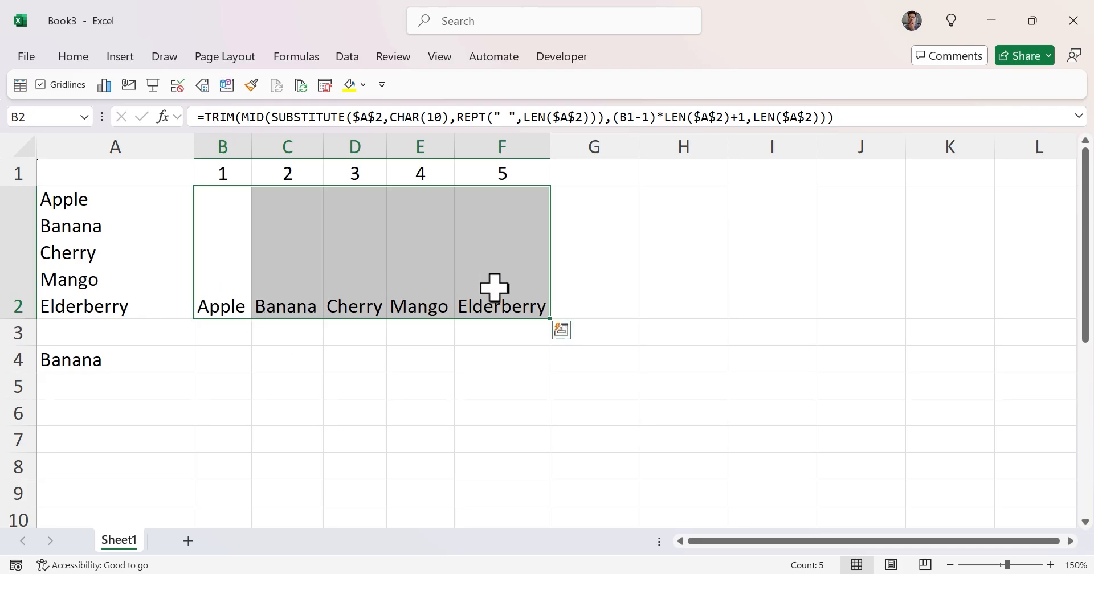
Open B2's formula to review its references, leaving it unchanged.
double_click(227, 285)
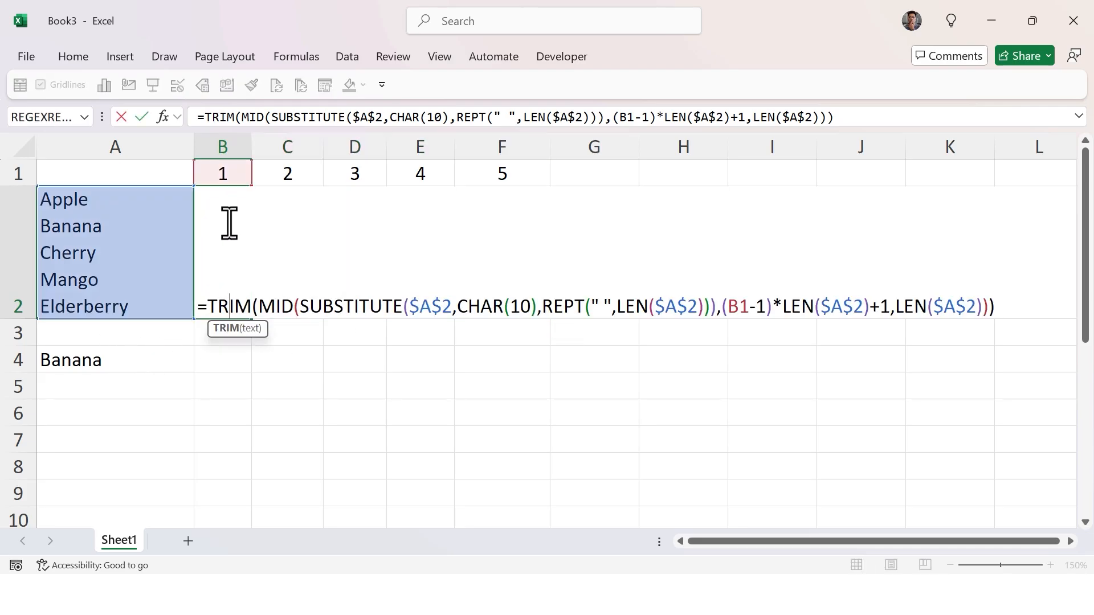
key("Escape")
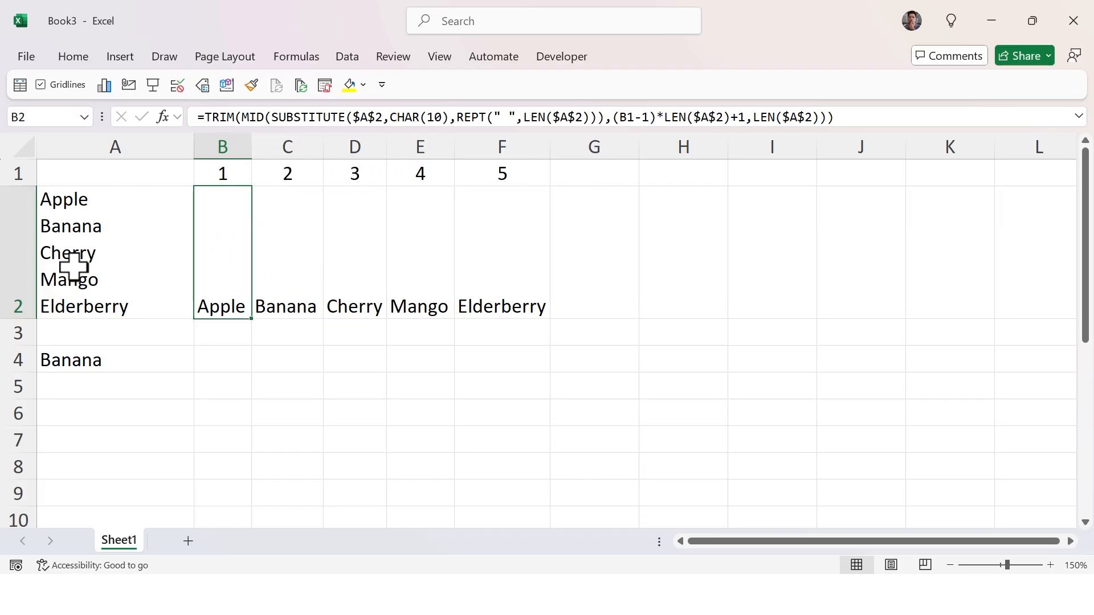
left_click(566, 167)
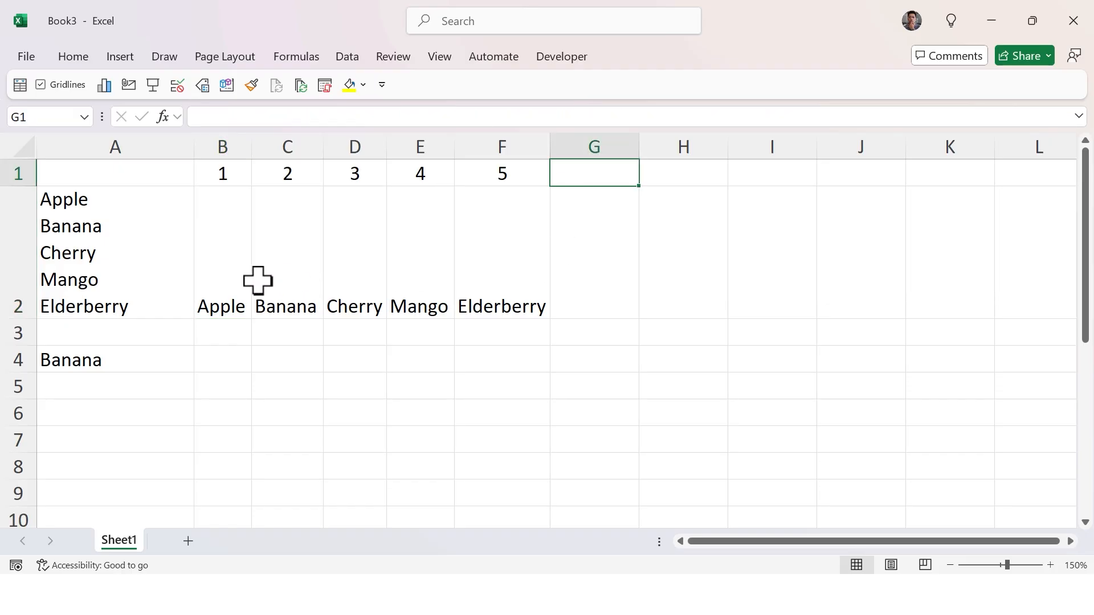
double_click(246, 293)
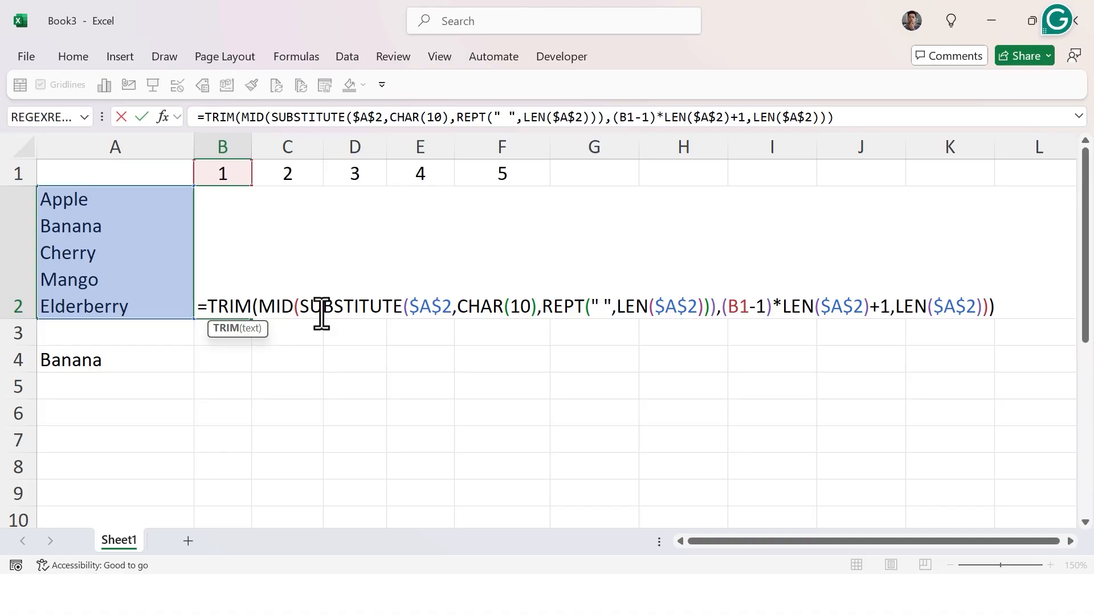